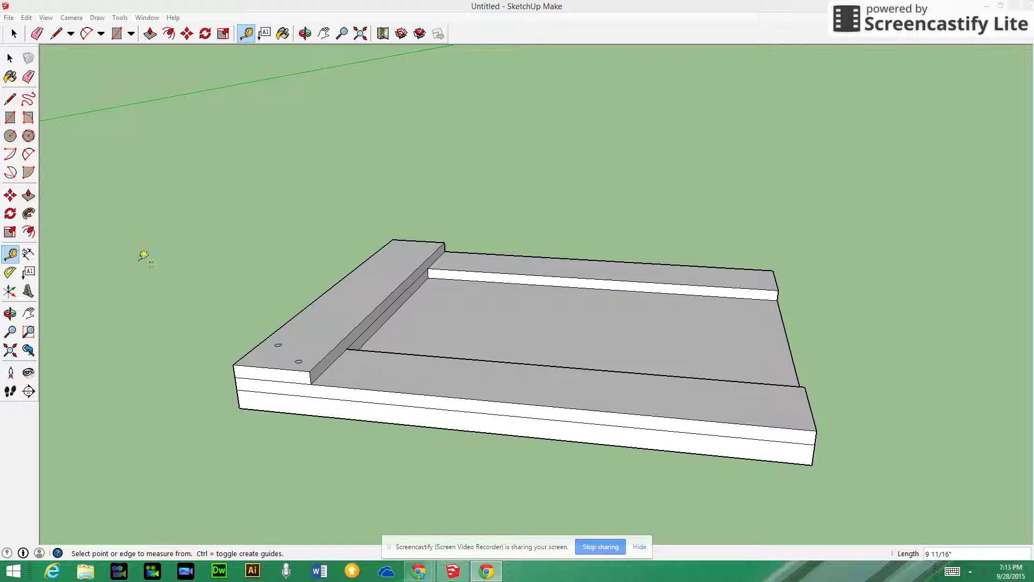
Dimension the base's long lower edge and the short end edge of the top crosspiece.
{"action": "left_click", "coordinate": [29, 255]}
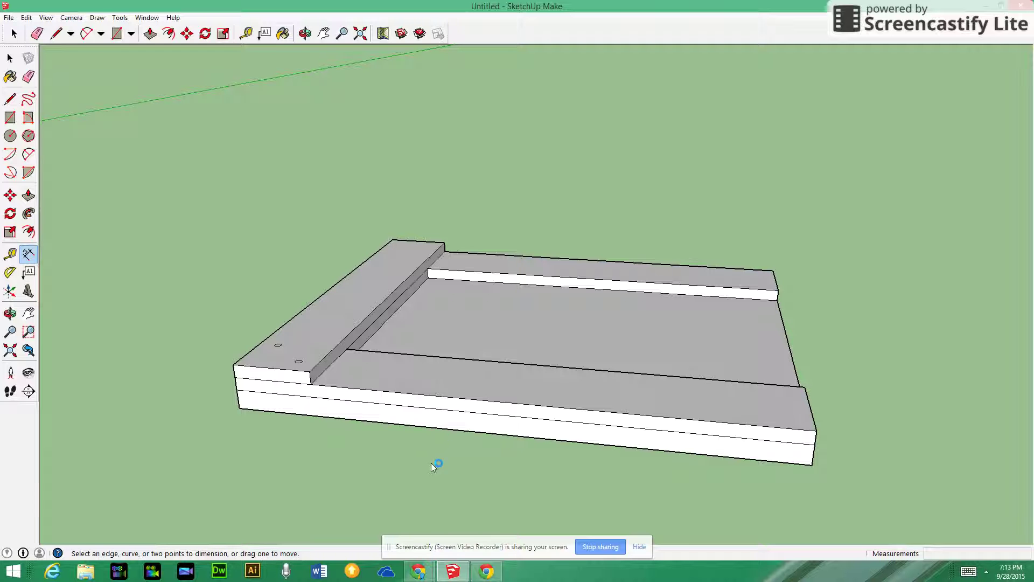
{"action": "left_click", "coordinate": [440, 430]}
{"action": "left_click", "coordinate": [441, 429]}
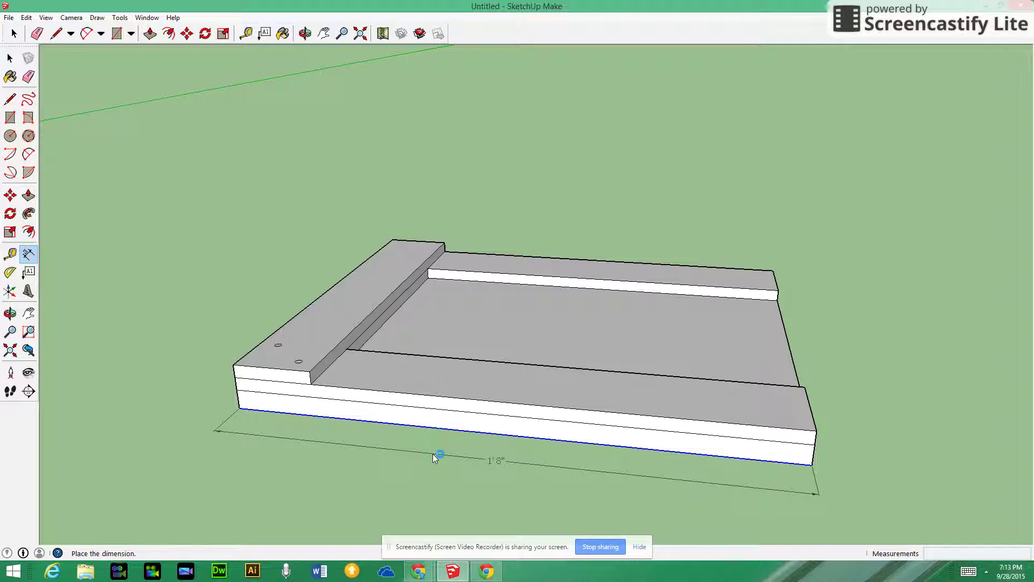
{"action": "left_click", "coordinate": [431, 456]}
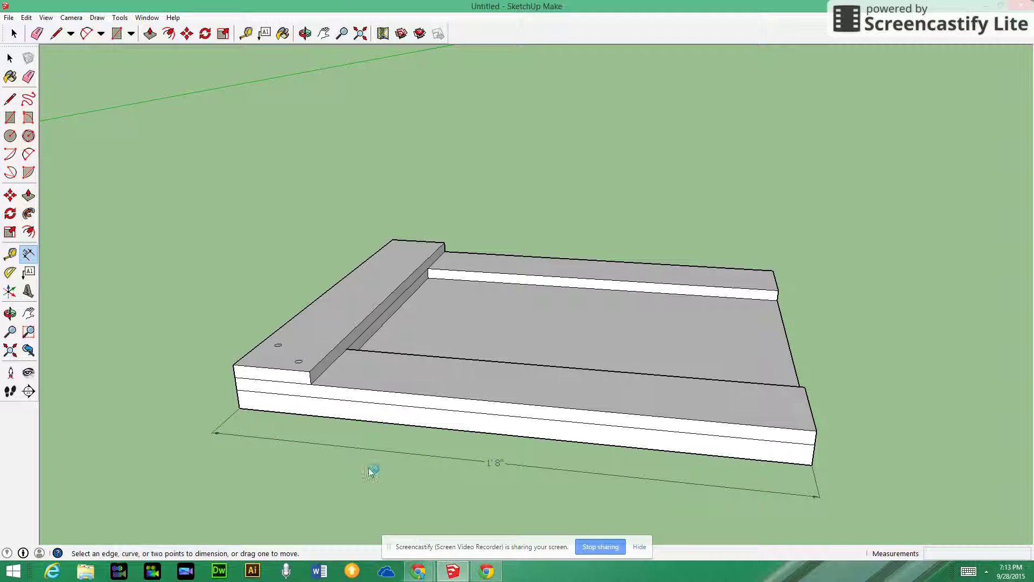
{"action": "left_click", "coordinate": [258, 369]}
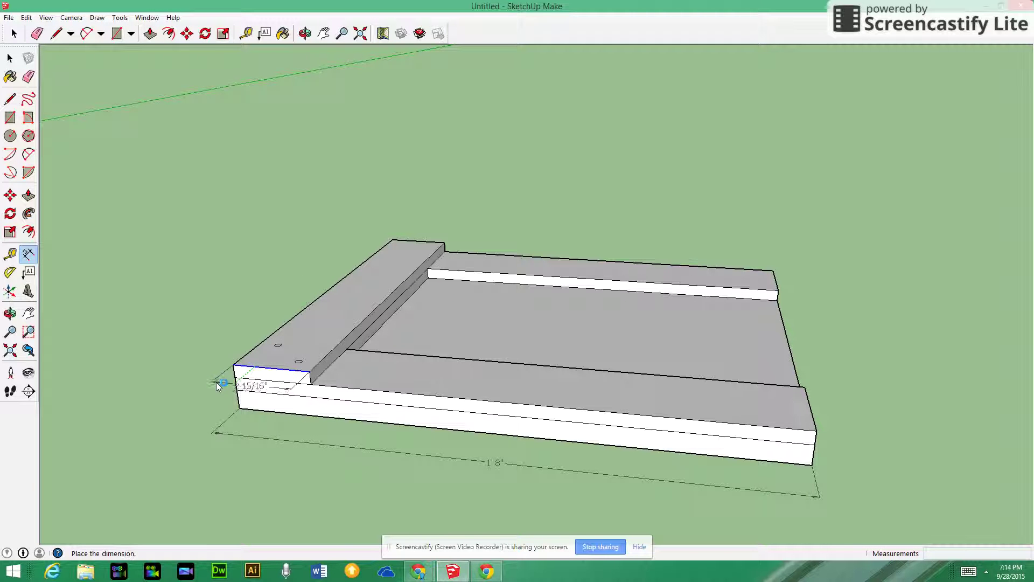
{"action": "left_click", "coordinate": [242, 327]}
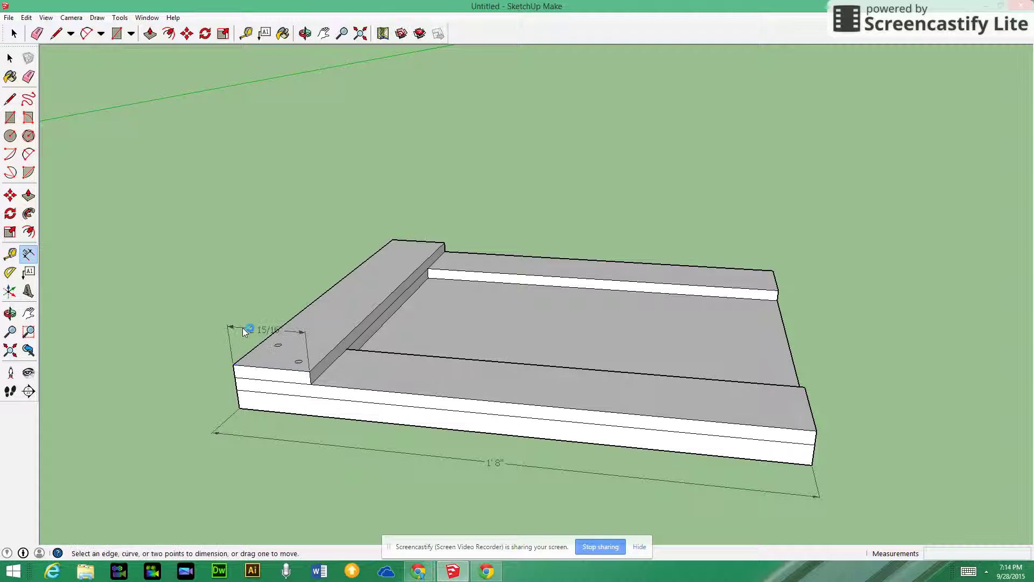
Dimension the middle section of the middle layer on the base's short side, beneath the crosspiece.
{"action": "middle_click_drag", "start_coordinate": [157, 257], "coordinate": [641, 249]}
{"action": "middle_click_drag", "start_coordinate": [624, 325], "coordinate": [452, 308]}
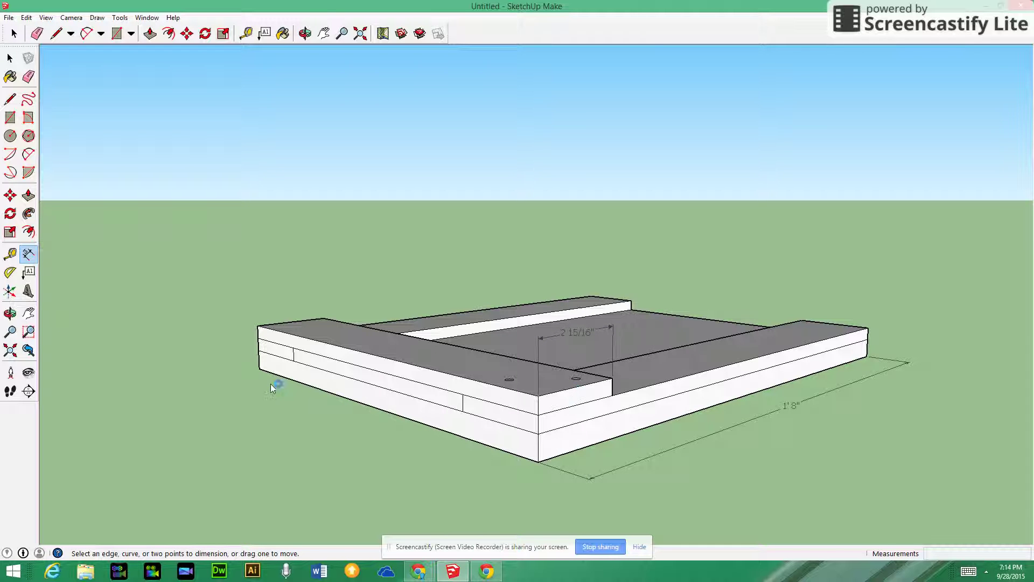
{"action": "left_click", "coordinate": [362, 366]}
{"action": "left_click", "coordinate": [366, 295]}
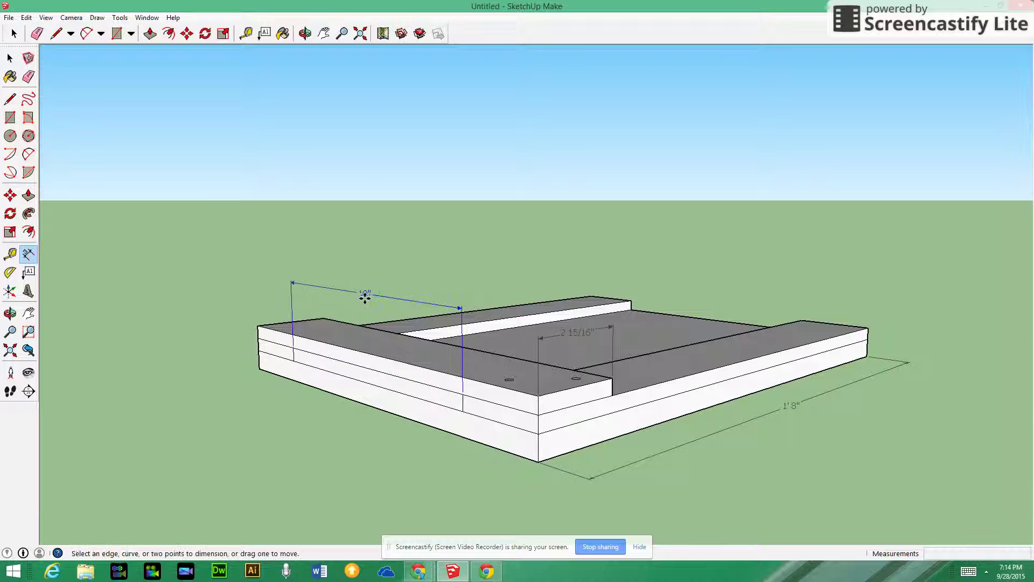
Dimension the two end sections of the middle layer beneath the crosspiece, one at each corner.
{"action": "middle_click_drag", "start_coordinate": [224, 315], "coordinate": [450, 311]}
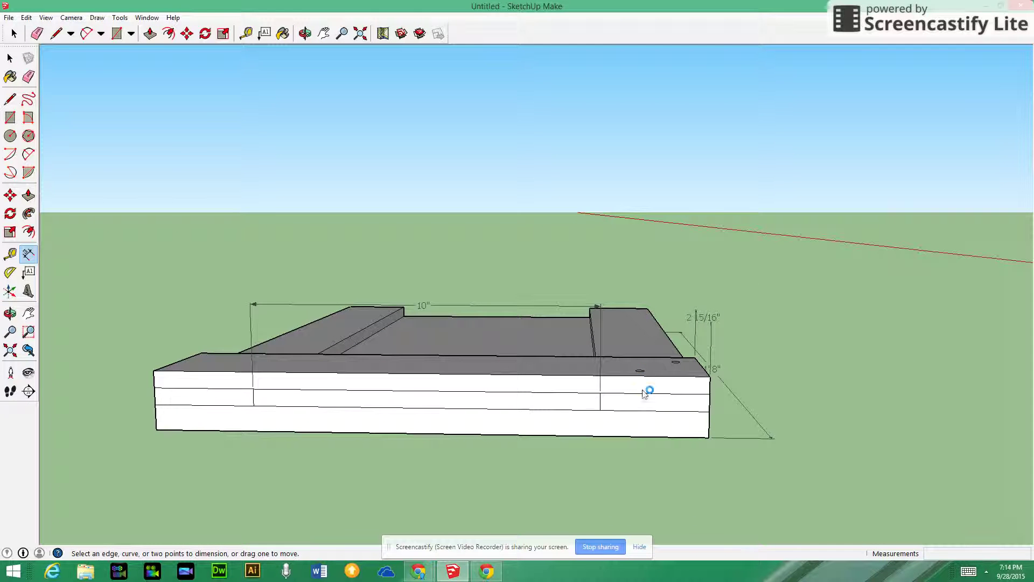
{"action": "middle_click_drag", "start_coordinate": [78, 319], "coordinate": [497, 345]}
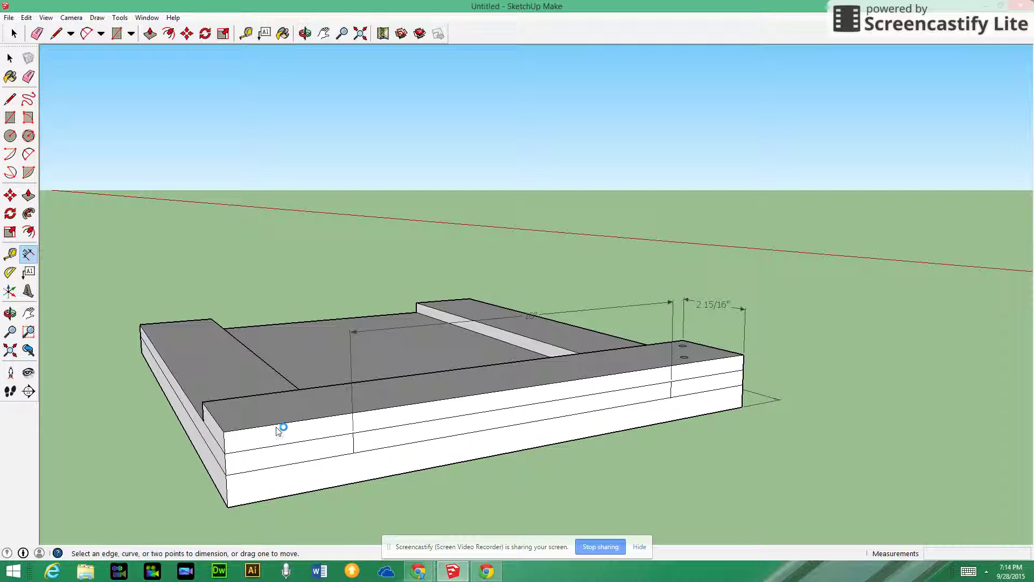
{"action": "left_click", "coordinate": [274, 445]}
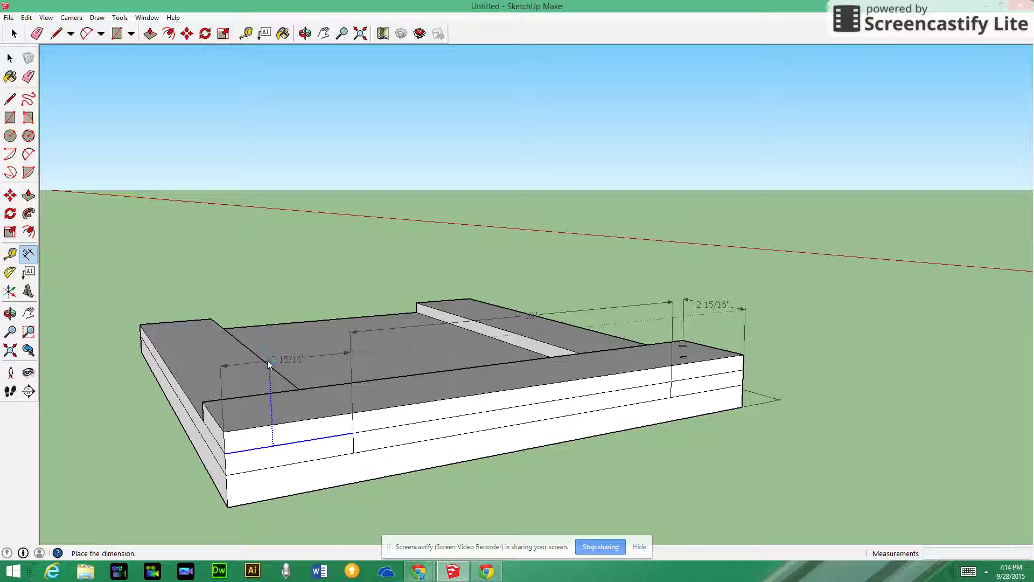
{"action": "left_click", "coordinate": [295, 363]}
{"action": "left_click", "coordinate": [690, 380]}
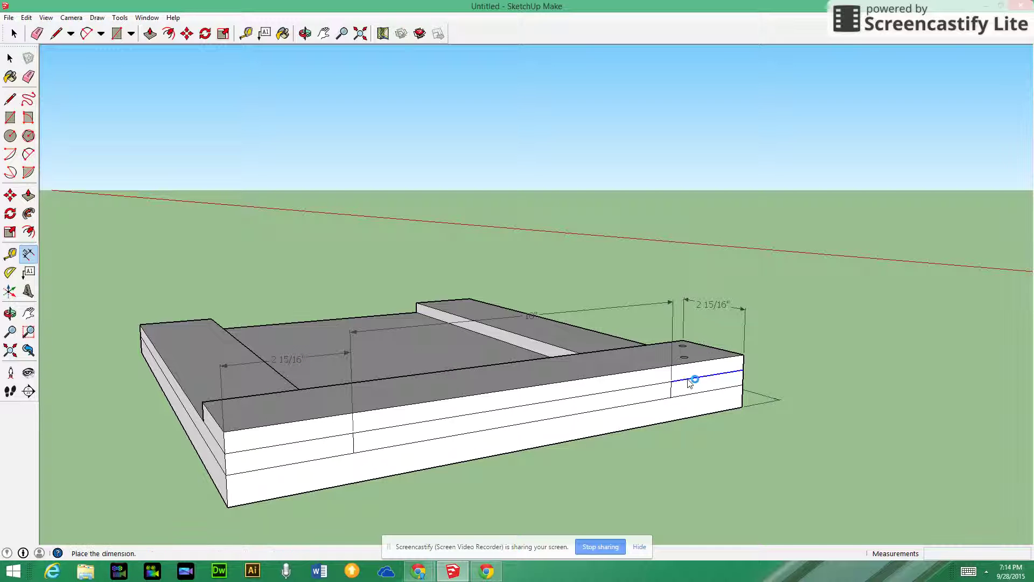
{"action": "left_click", "coordinate": [685, 330]}
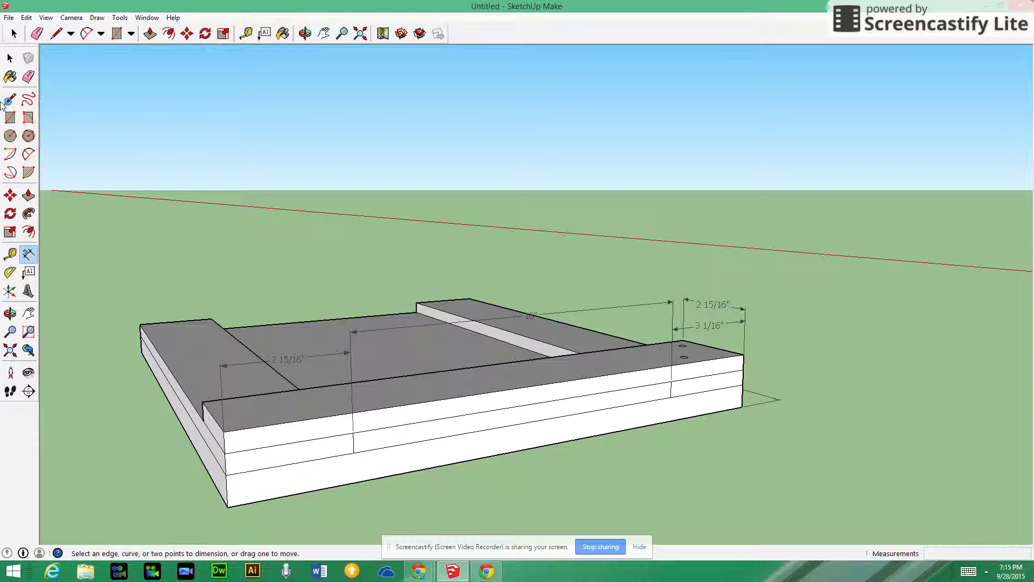
Undo all the dimensions placed on the base.
{"action": "left_click", "coordinate": [30, 19]}
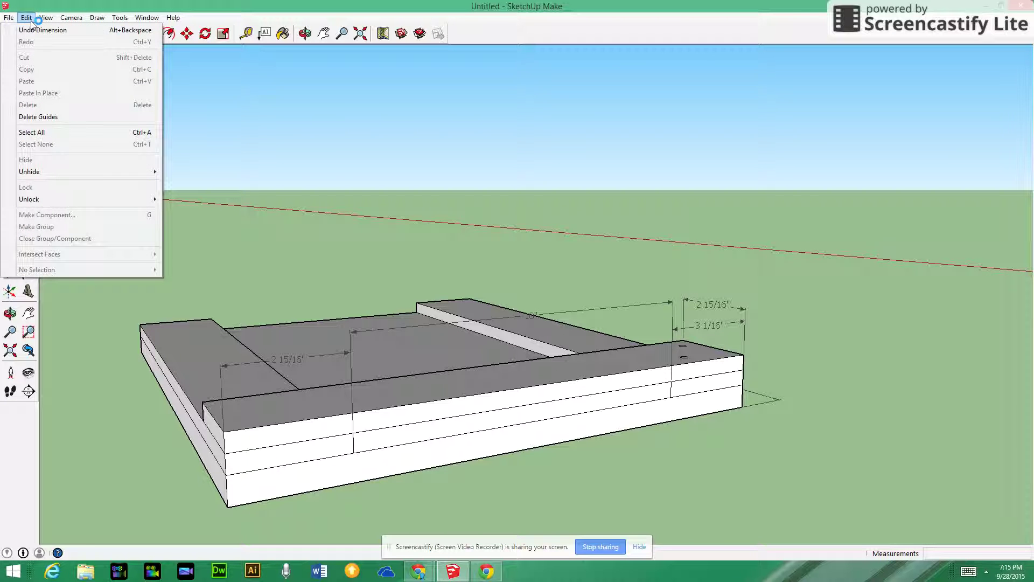
{"action": "left_click", "coordinate": [59, 30]}
{"action": "left_click", "coordinate": [26, 17]}
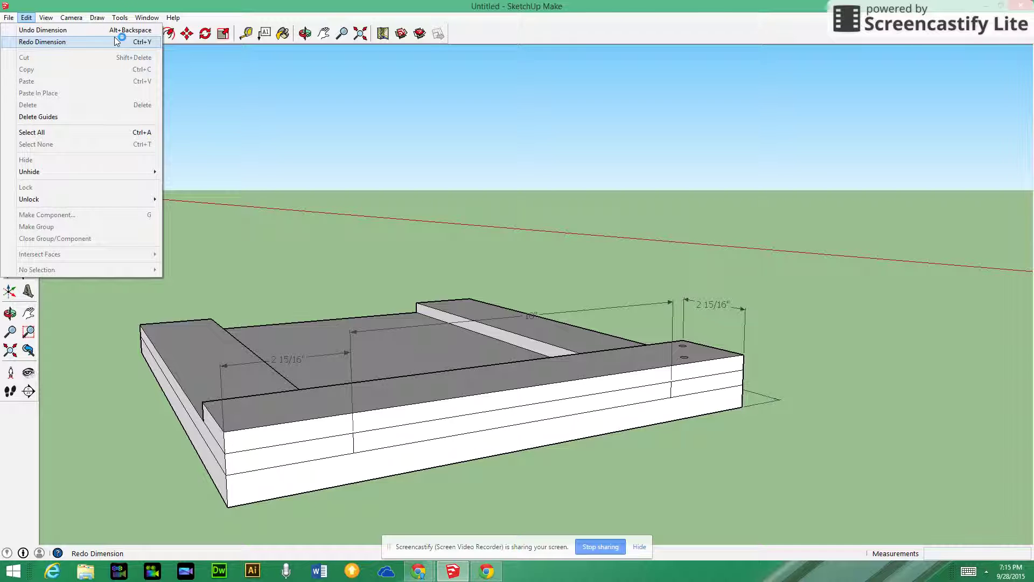
{"action": "left_click", "coordinate": [115, 41]}
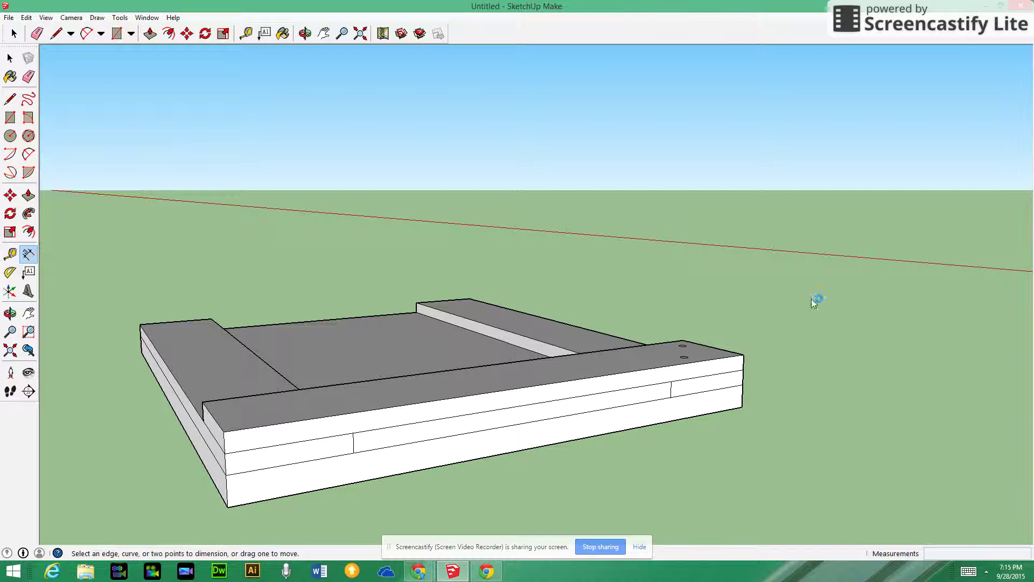
Draw a rectangle about 1" by 3 1/16" across the top of the long side rail, from its outer to its inner edge.
{"action": "middle_click_drag", "start_coordinate": [811, 298], "coordinate": [318, 295]}
{"action": "middle_click_drag", "start_coordinate": [884, 352], "coordinate": [697, 385]}
{"action": "middle_click_drag", "start_coordinate": [866, 370], "coordinate": [798, 397]}
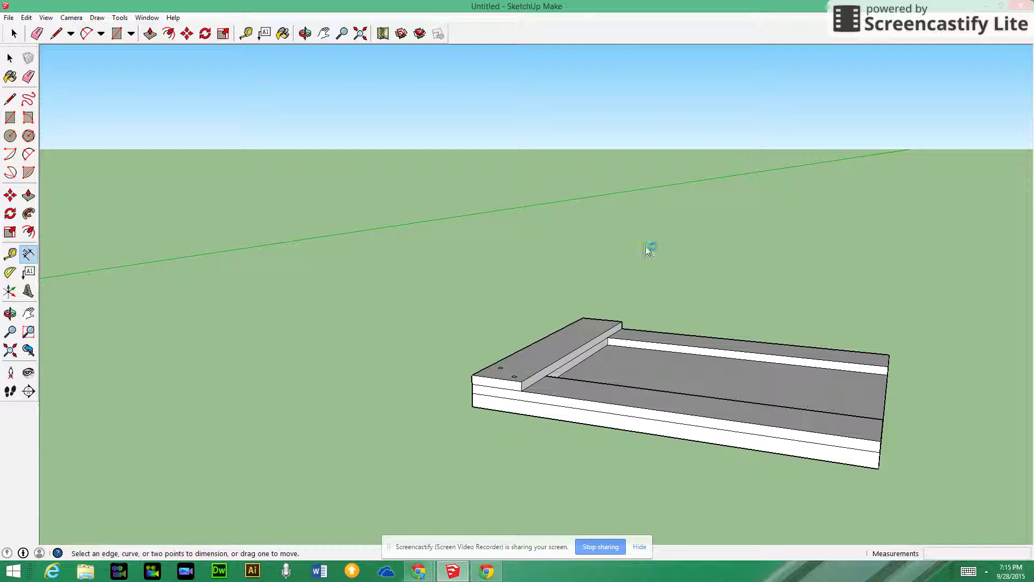
{"action": "left_click", "coordinate": [116, 34]}
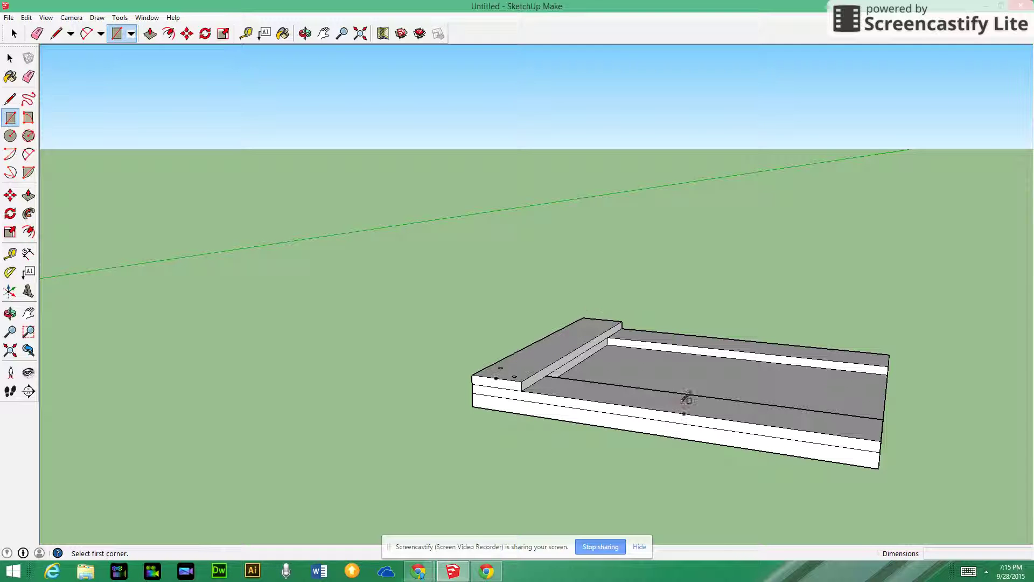
{"action": "scroll", "coordinate": [685, 400], "scroll_direction": "up", "scroll_amount": 2}
{"action": "scroll", "coordinate": [685, 401], "scroll_direction": "down", "scroll_amount": 1}
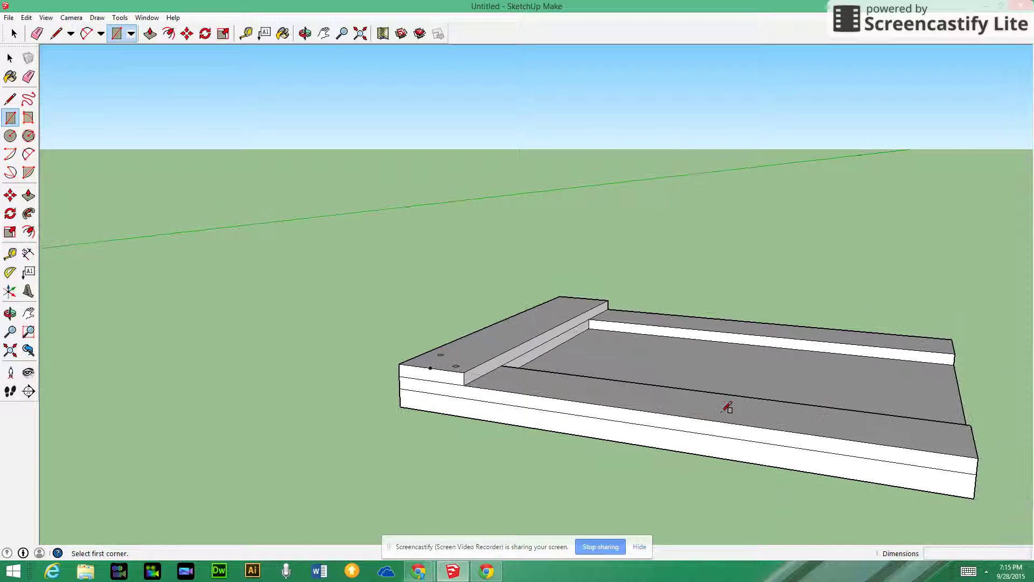
{"action": "left_click", "coordinate": [687, 416]}
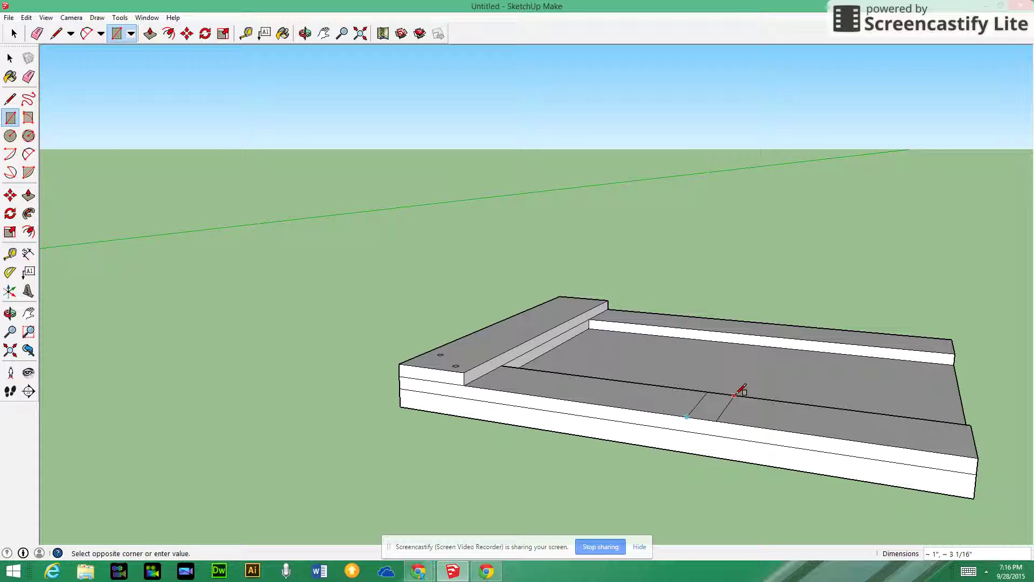
{"action": "left_click", "coordinate": [735, 395]}
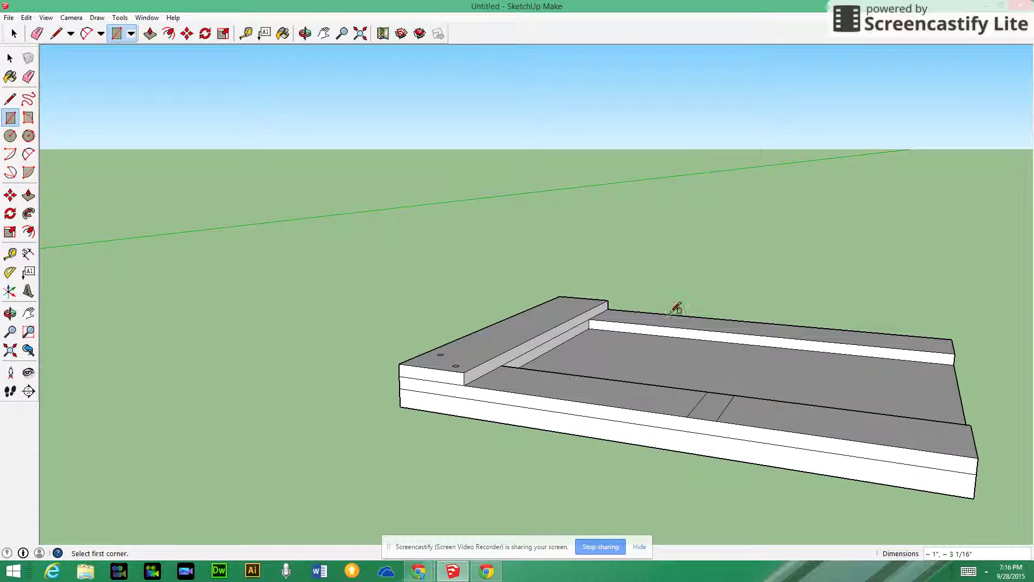
Pull the rectangle on the side rail up 7 11/16" to form an upright post.
{"action": "left_click", "coordinate": [149, 35]}
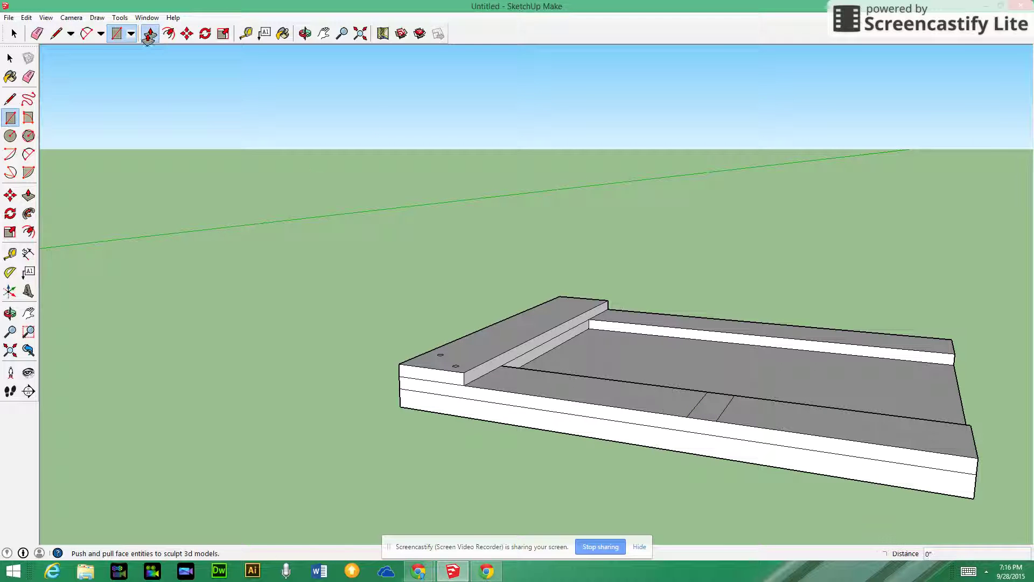
{"action": "left_click", "coordinate": [713, 411]}
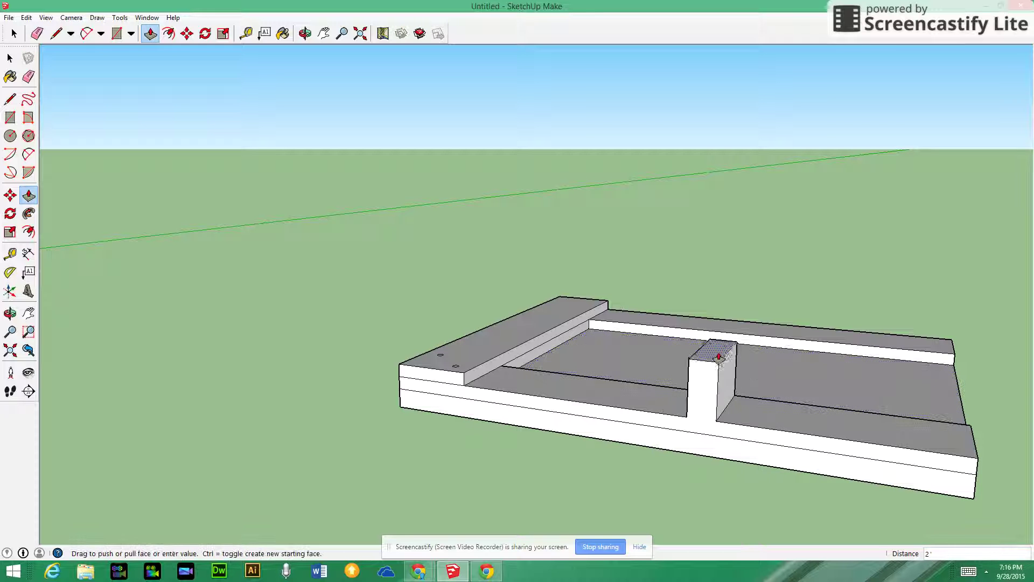
{"action": "left_click", "coordinate": [725, 185]}
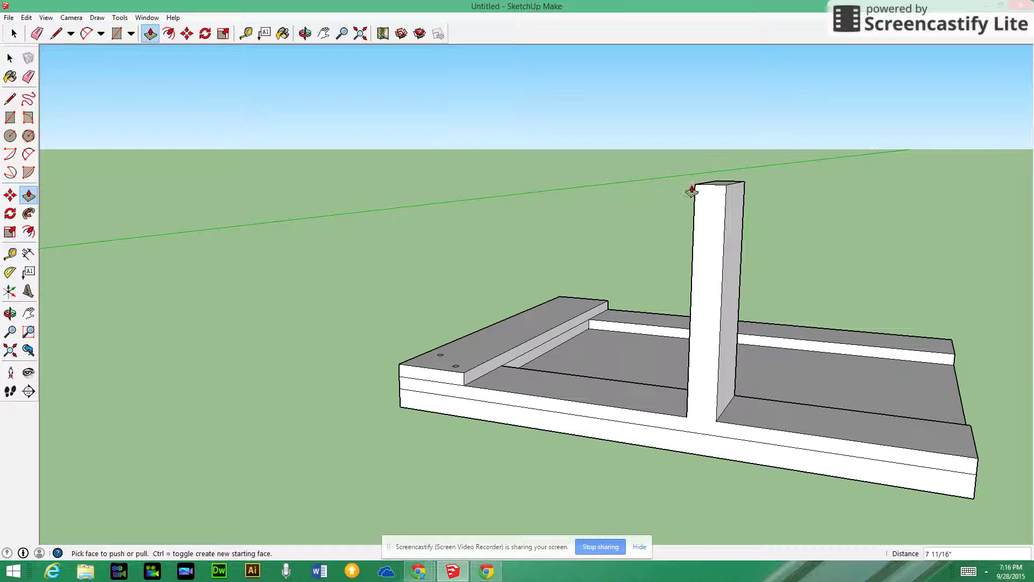
Try a line about 1" long across the foot of the post's outer face and erase it.
{"action": "left_click", "coordinate": [54, 36]}
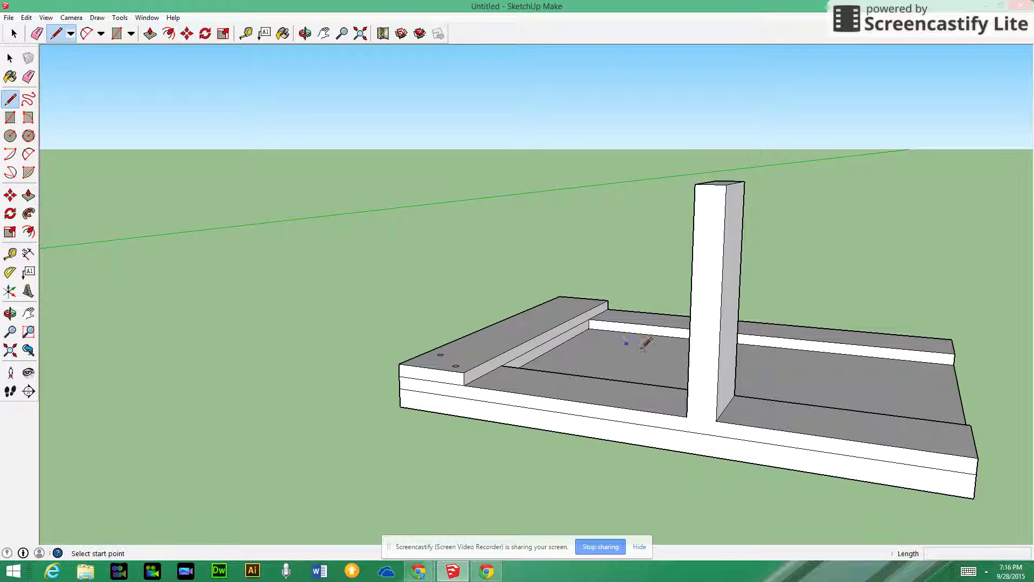
{"action": "left_click", "coordinate": [716, 421]}
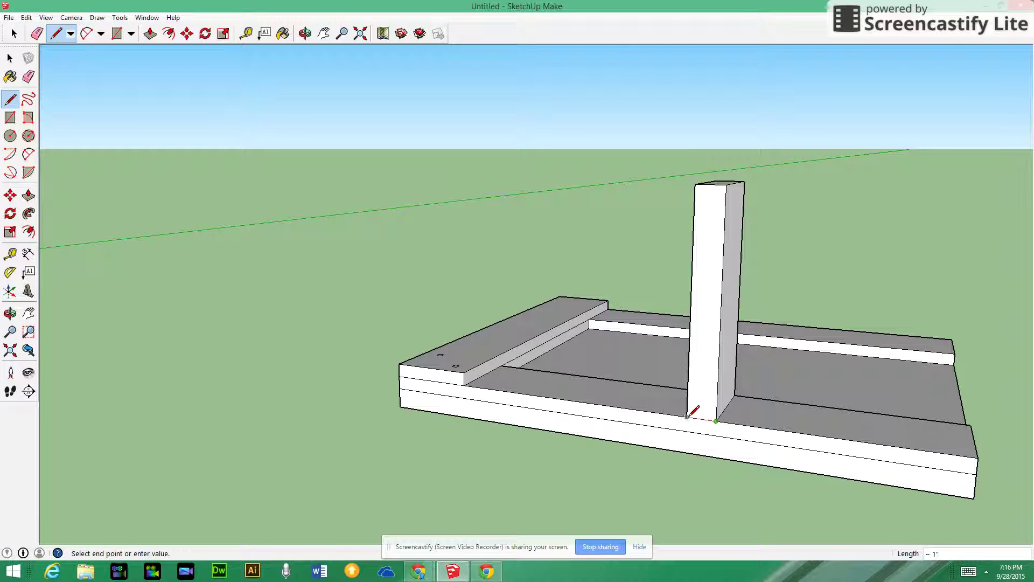
{"action": "left_click", "coordinate": [687, 417]}
{"action": "left_click", "coordinate": [37, 34]}
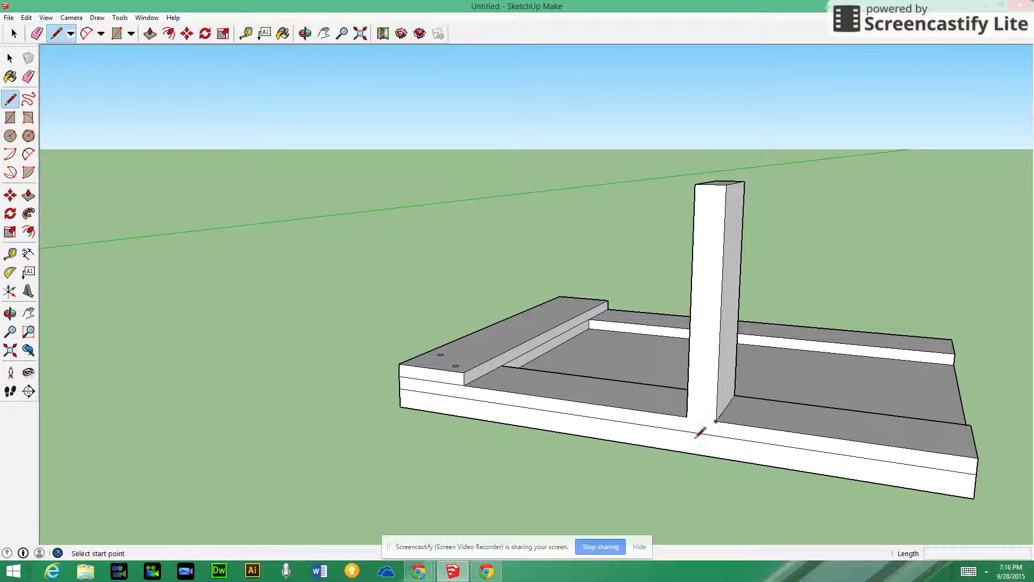
Draw two 1/2" vertical lines extending the post's outer edges down to the rail's bottom edge.
{"action": "left_click", "coordinate": [687, 416]}
{"action": "left_click", "coordinate": [686, 431]}
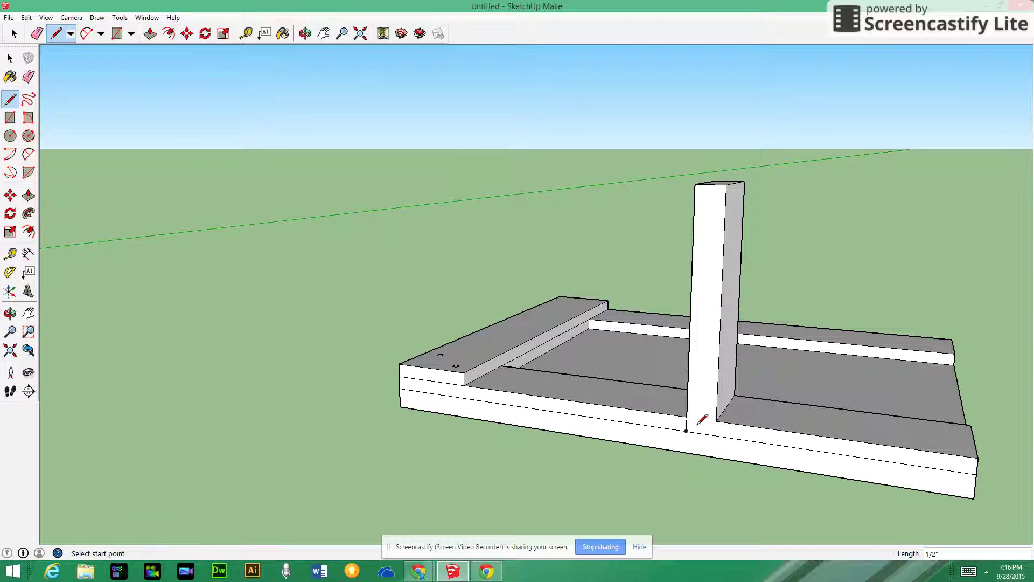
{"action": "left_click", "coordinate": [716, 421]}
{"action": "left_click", "coordinate": [716, 434]}
Draw matching 1/2" vertical lines on the rail's inner face, extending the post's inner edges down to the base.
{"action": "middle_click_drag", "start_coordinate": [817, 372], "coordinate": [261, 377]}
{"action": "left_click", "coordinate": [372, 410]}
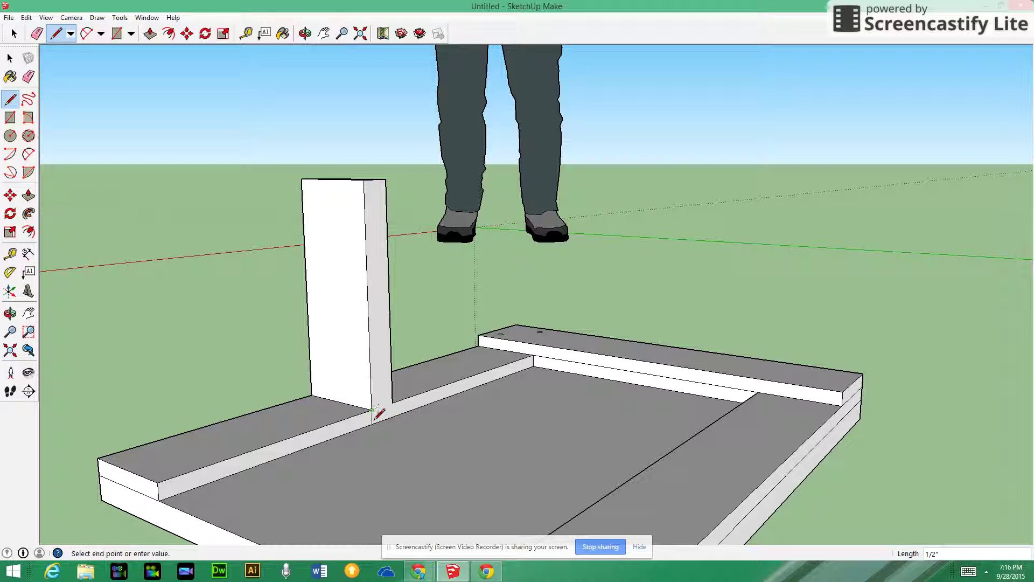
{"action": "left_click", "coordinate": [374, 420]}
{"action": "left_click", "coordinate": [392, 402]}
{"action": "left_click", "coordinate": [399, 411]}
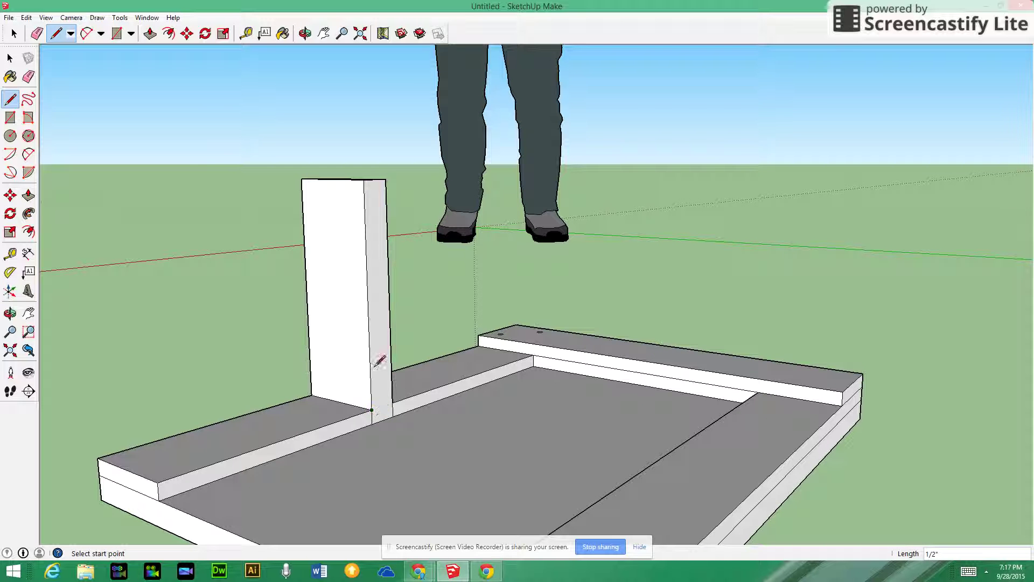
Examine the post and how it joins the side rail from several sides.
{"action": "mouse_move", "coordinate": [223, 331]}
{"action": "middle_mouse_down"}
{"action": "mouse_move", "coordinate": [536, 354]}
{"action": "mouse_move", "coordinate": [754, 337]}
{"action": "middle_mouse_up"}
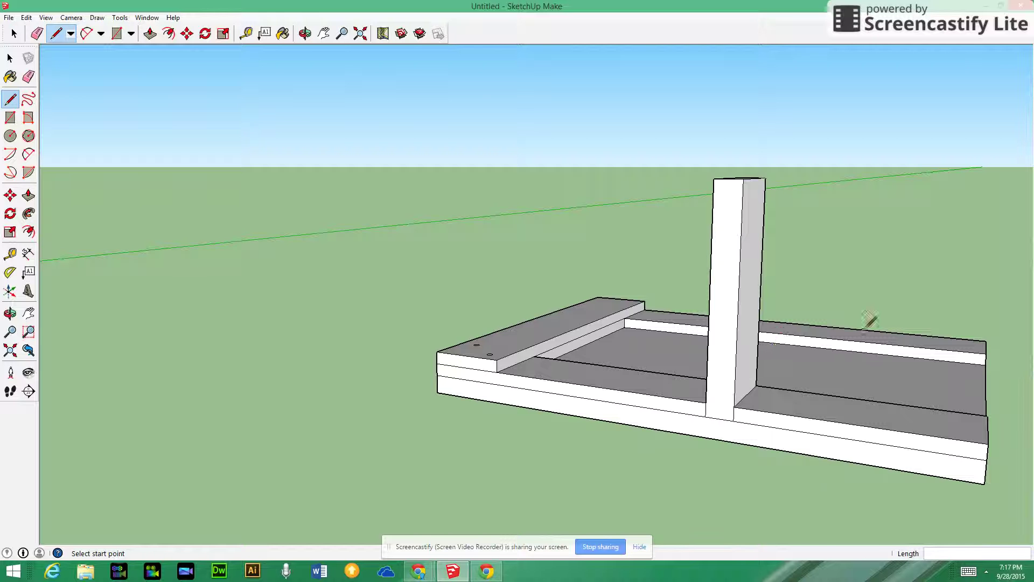
{"action": "middle_click_drag", "start_coordinate": [871, 321], "coordinate": [761, 323]}
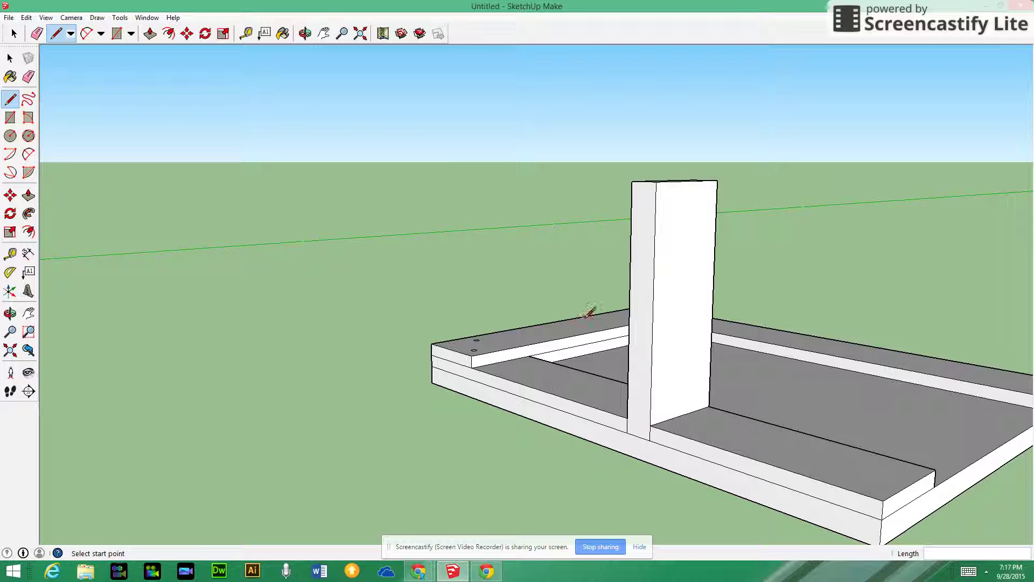
{"action": "key", "text": "o"}
{"action": "mouse_move", "coordinate": [547, 284]}
{"action": "left_mouse_down"}
{"action": "mouse_move", "coordinate": [727, 318]}
{"action": "mouse_move", "coordinate": [806, 313]}
{"action": "mouse_move", "coordinate": [806, 301]}
{"action": "left_mouse_up"}
{"action": "key", "text": "l"}
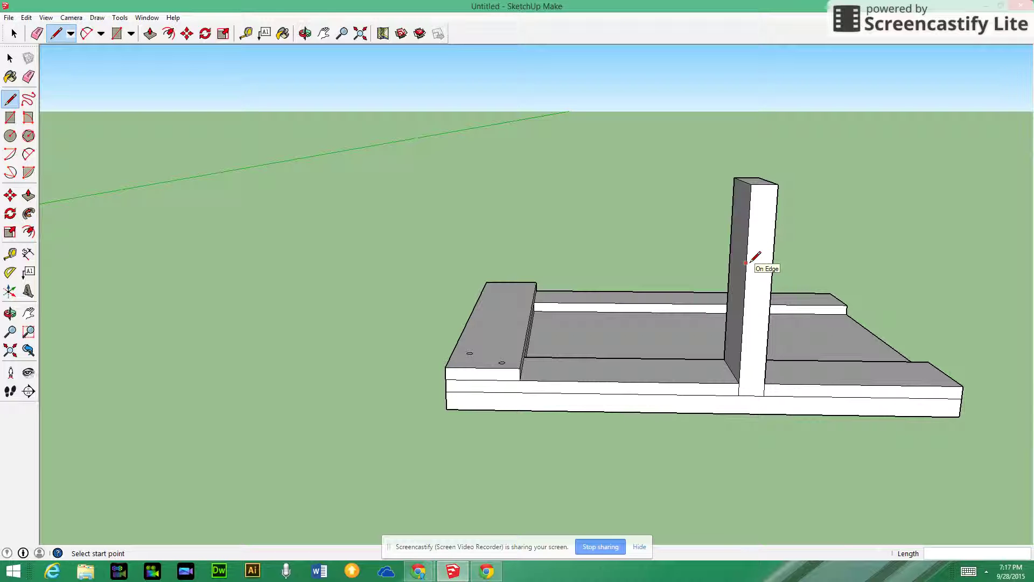
{"action": "key", "text": "o"}
{"action": "mouse_move", "coordinate": [862, 273]}
{"action": "left_mouse_down"}
{"action": "mouse_move", "coordinate": [690, 273]}
{"action": "mouse_move", "coordinate": [734, 277]}
{"action": "mouse_move", "coordinate": [700, 280]}
{"action": "left_mouse_up"}
{"action": "key", "text": "l"}
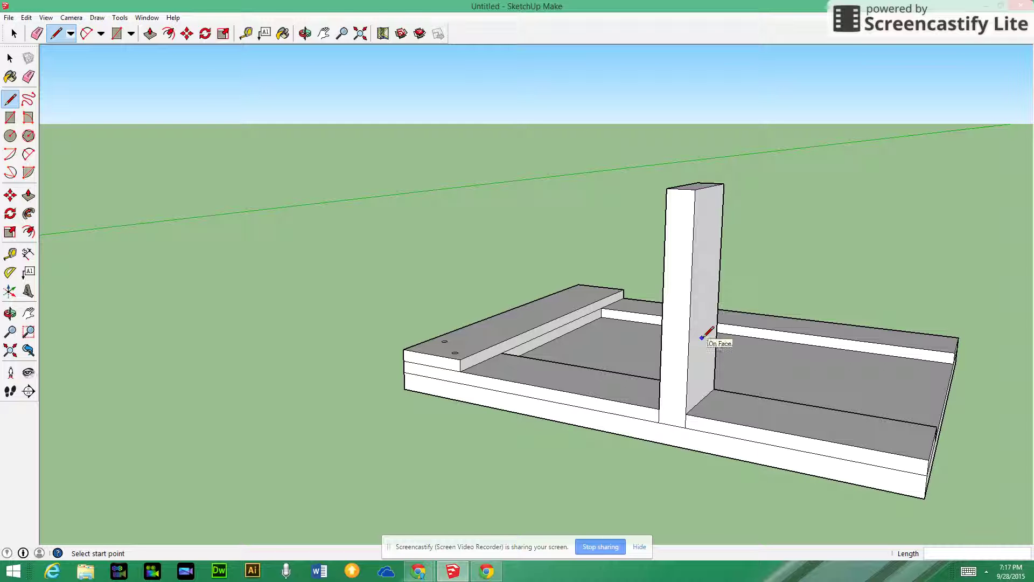
{"action": "key", "text": "o"}
{"action": "mouse_move", "coordinate": [618, 310]}
{"action": "left_mouse_down"}
{"action": "mouse_move", "coordinate": [803, 330]}
{"action": "mouse_move", "coordinate": [745, 331]}
{"action": "mouse_move", "coordinate": [769, 314]}
{"action": "left_mouse_up"}
{"action": "key", "text": "l"}
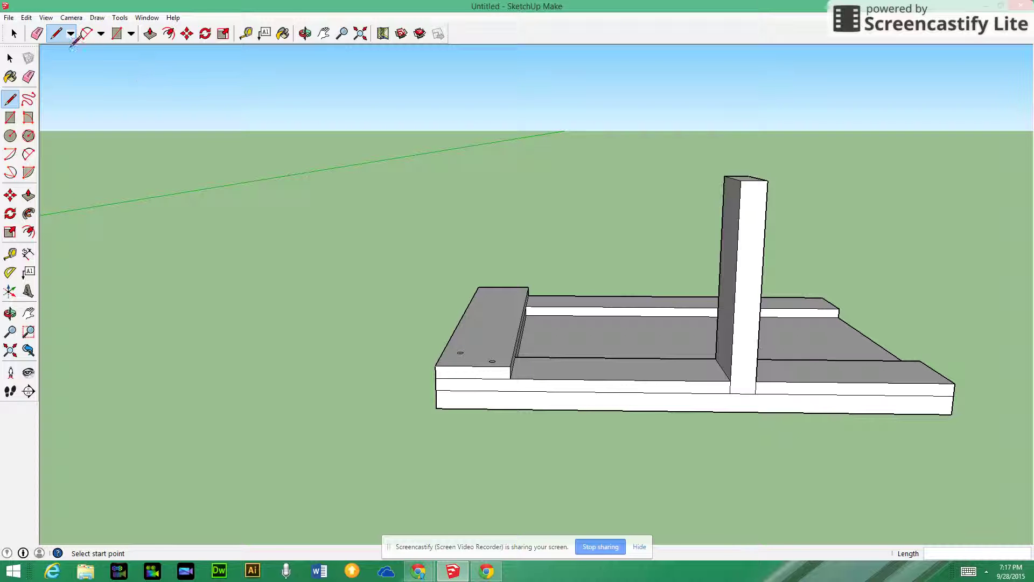
Draw a diagonal line from the post's outer edge down to the side rail's top edge, outlining a triangular brace.
{"action": "left_click", "coordinate": [735, 284]}
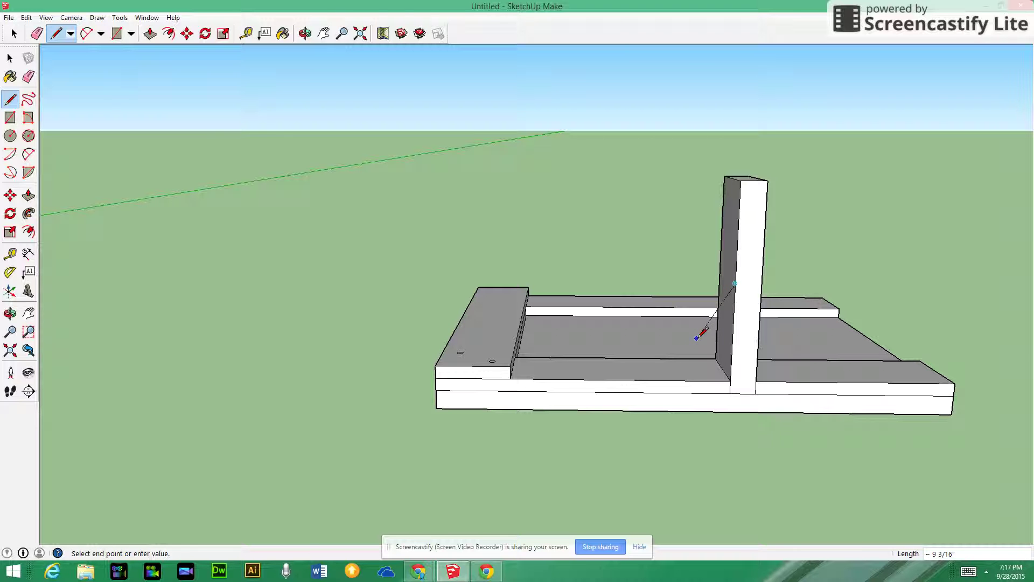
{"action": "left_click", "coordinate": [631, 380]}
{"action": "middle_click_drag", "start_coordinate": [591, 242], "coordinate": [777, 283]}
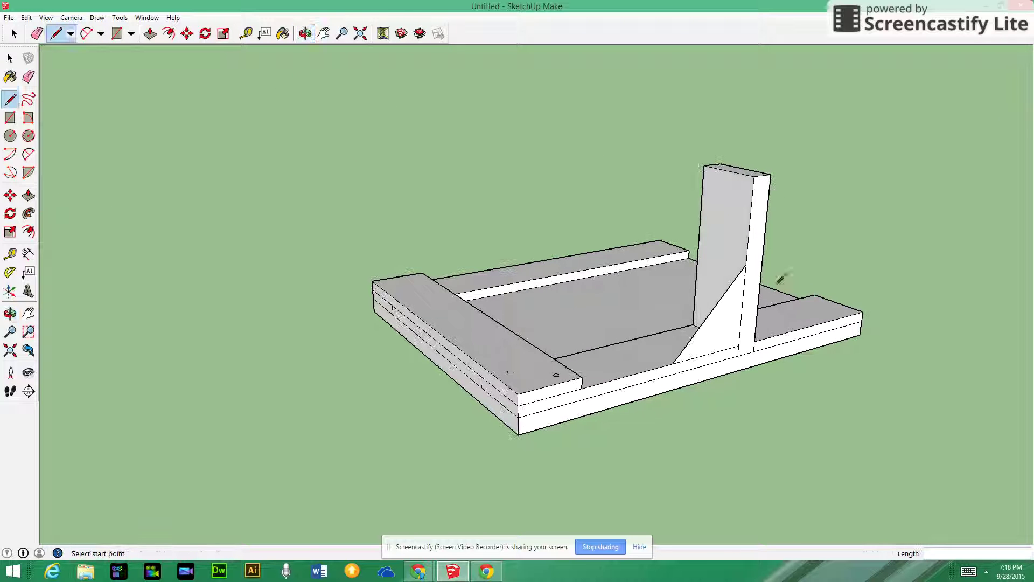
Extrude the triangular brace about 3 1/16" inward across the width of the post and rail.
{"action": "left_click", "coordinate": [150, 34]}
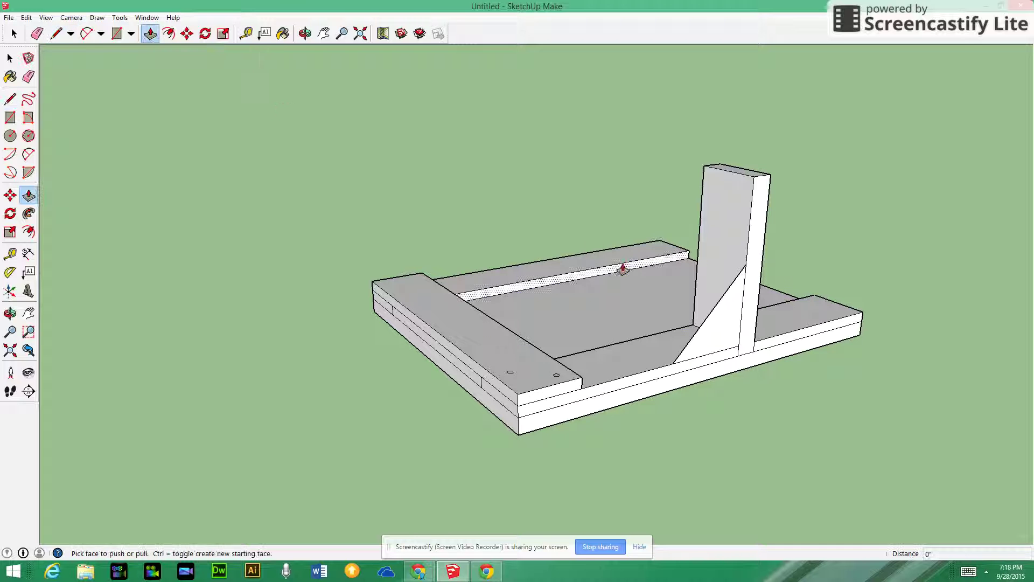
{"action": "left_click_drag", "start_coordinate": [723, 318], "coordinate": [700, 215]}
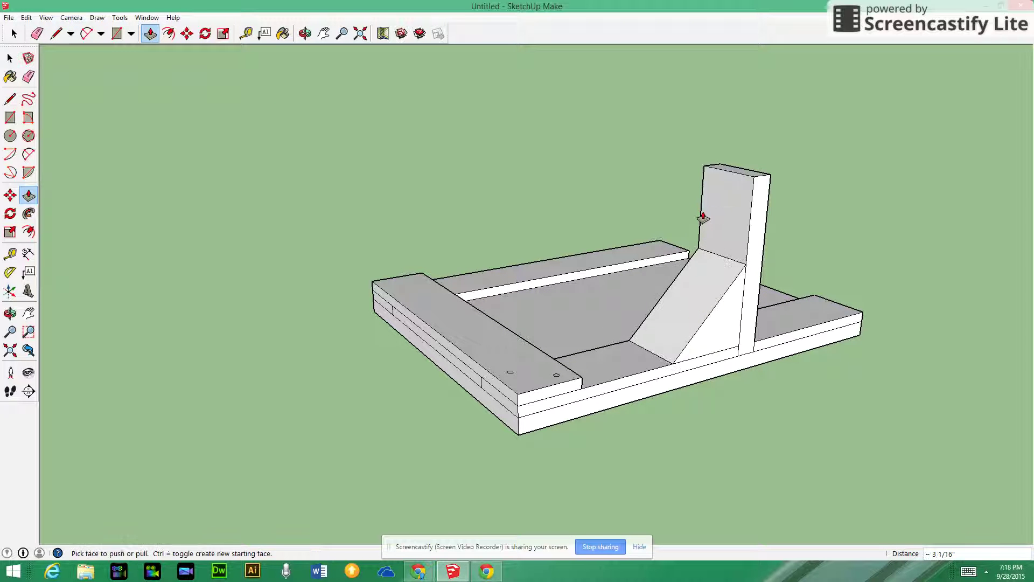
{"action": "middle_click_drag", "start_coordinate": [857, 353], "coordinate": [670, 349]}
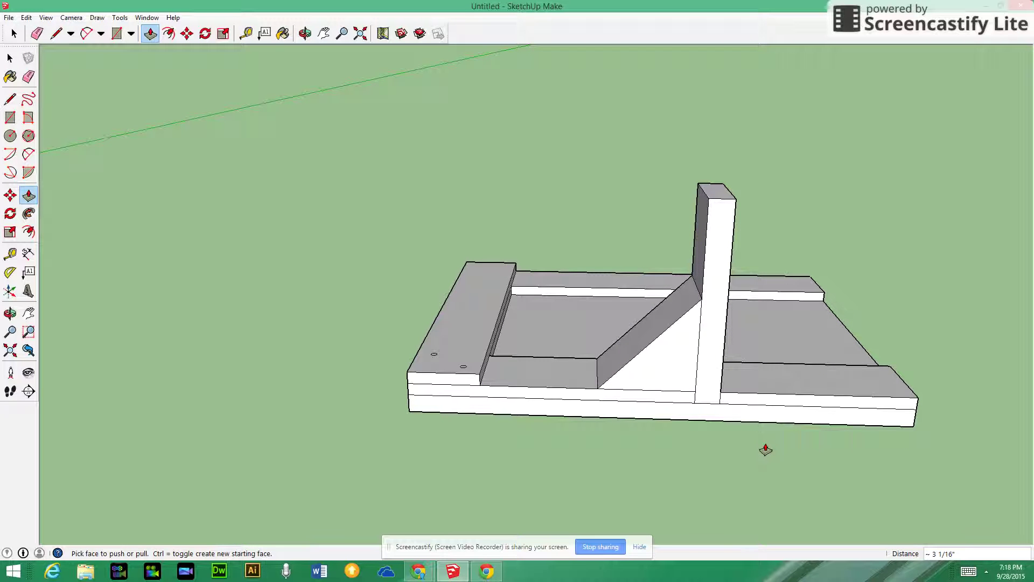
Draw a rectangle about 3 1/16" by 5 3/16" on the outer side, covering the base edge, post foot and lower brace.
{"action": "middle_click_drag", "start_coordinate": [766, 450], "coordinate": [672, 414]}
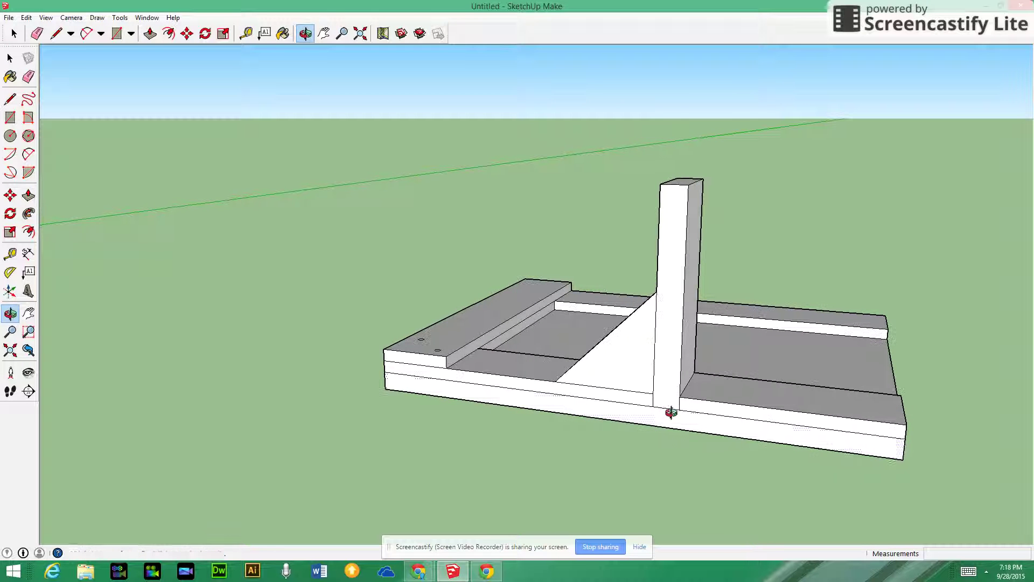
{"action": "left_click", "coordinate": [117, 36]}
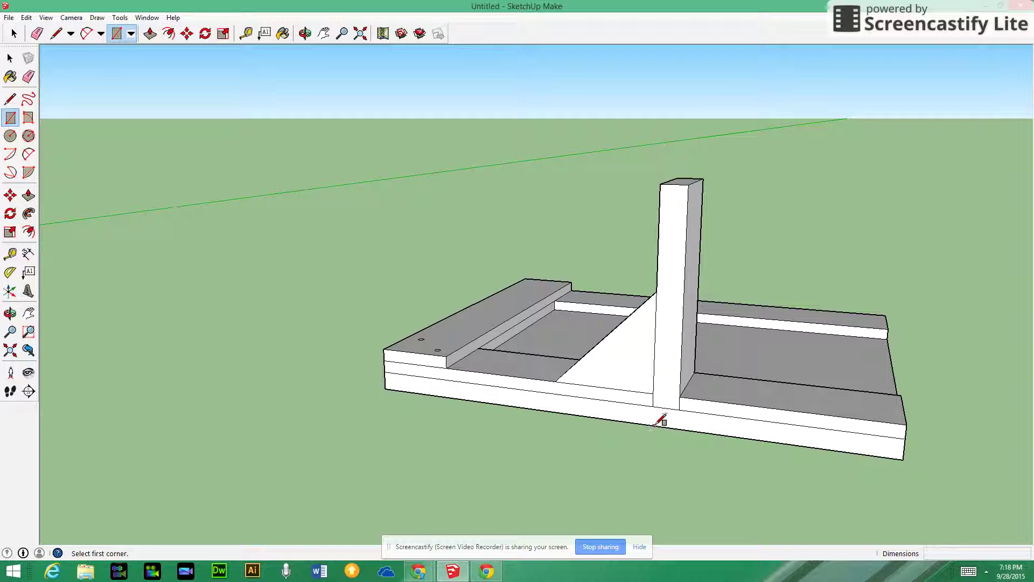
{"action": "left_click", "coordinate": [680, 397]}
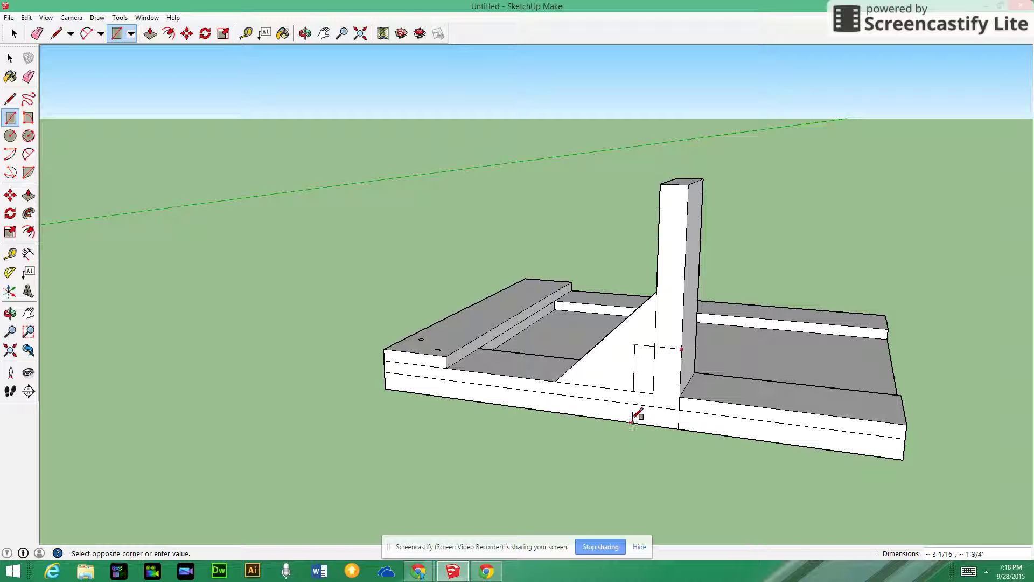
{"action": "left_click", "coordinate": [547, 410]}
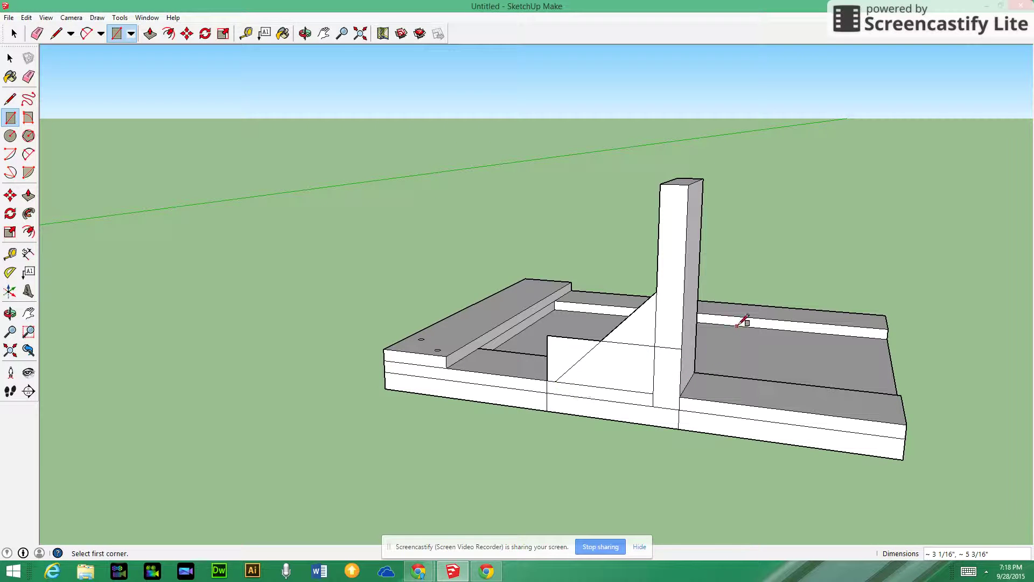
Erase the brace, rail and post lines that cross the inside of the rectangle.
{"action": "middle_click_drag", "start_coordinate": [746, 322], "coordinate": [727, 308]}
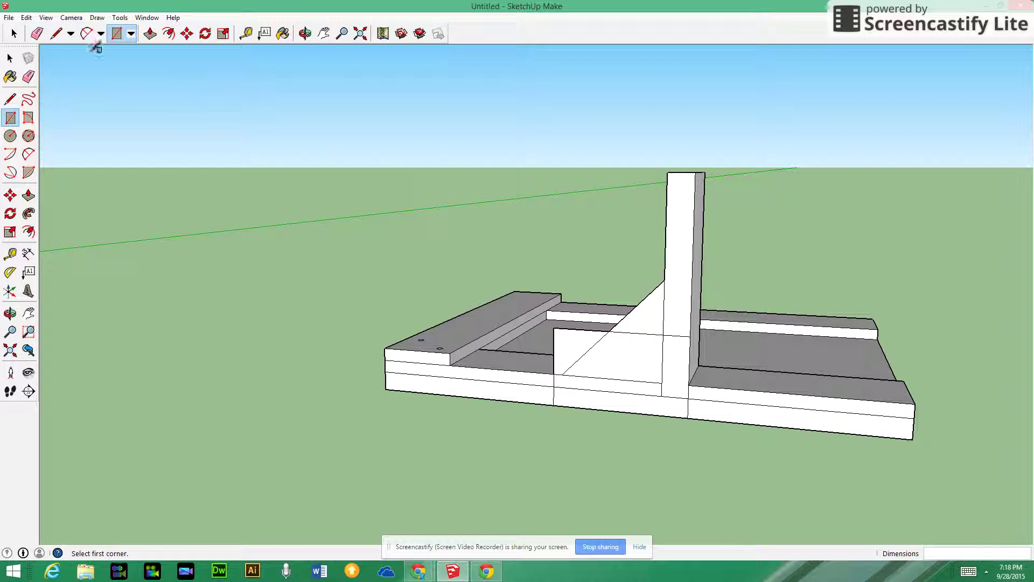
{"action": "left_click", "coordinate": [37, 34]}
{"action": "left_click", "coordinate": [595, 346]}
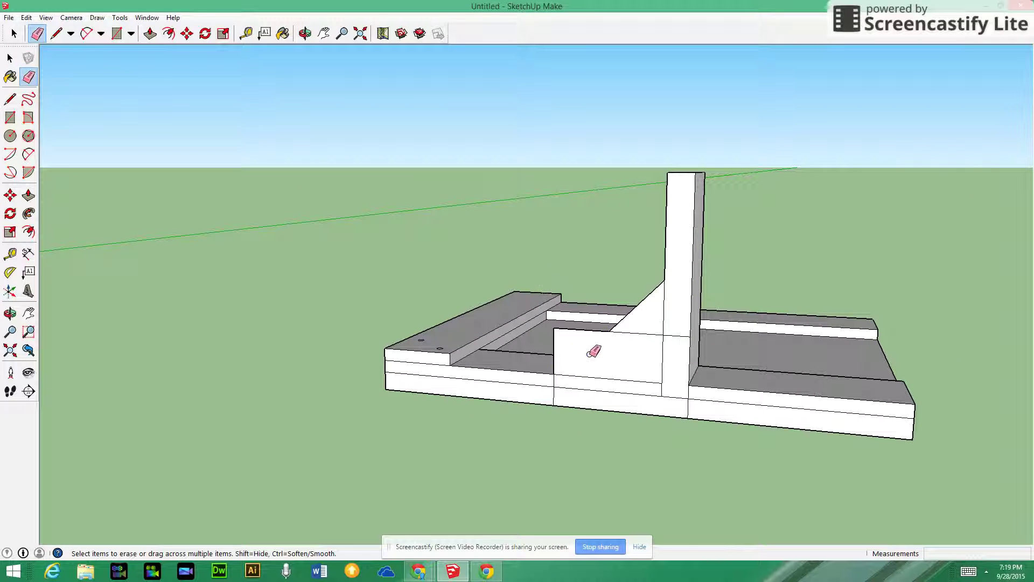
{"action": "left_click_drag", "start_coordinate": [589, 373], "coordinate": [591, 386]}
{"action": "left_click", "coordinate": [590, 389]}
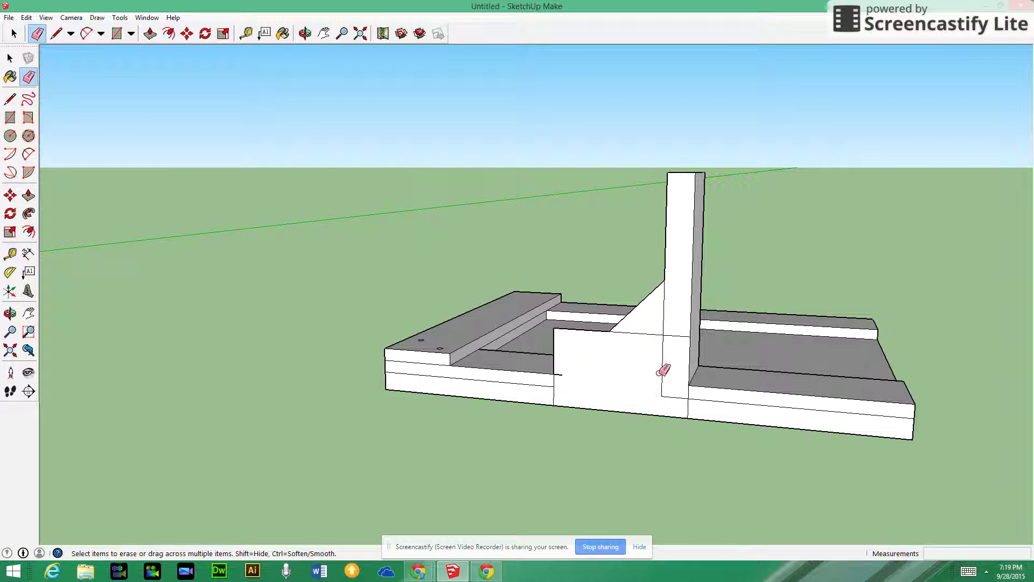
{"action": "left_click", "coordinate": [674, 396]}
{"action": "left_click", "coordinate": [662, 389]}
{"action": "left_click", "coordinate": [560, 374]}
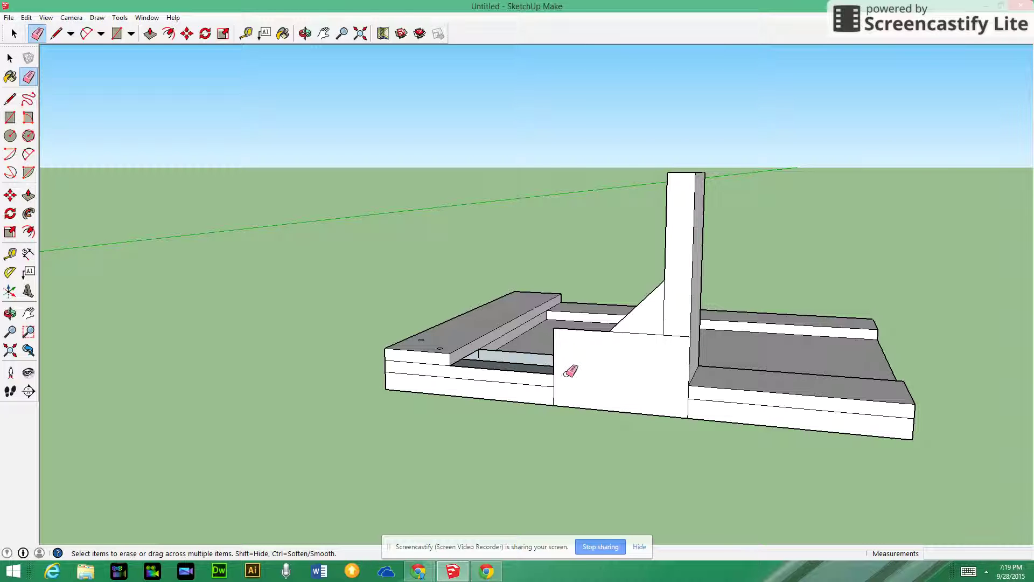
Extrude the rectangular panel outward 5/8" from the side of the base, undoing a first pull of 1 1/16".
{"action": "mouse_move", "coordinate": [668, 346]}
{"action": "middle_mouse_down"}
{"action": "mouse_move", "coordinate": [709, 345]}
{"action": "mouse_move", "coordinate": [512, 445]}
{"action": "mouse_move", "coordinate": [733, 418]}
{"action": "mouse_move", "coordinate": [728, 452]}
{"action": "mouse_move", "coordinate": [776, 454]}
{"action": "mouse_move", "coordinate": [859, 429]}
{"action": "mouse_move", "coordinate": [840, 441]}
{"action": "middle_mouse_up"}
{"action": "mouse_move", "coordinate": [554, 305]}
{"action": "middle_mouse_down"}
{"action": "mouse_move", "coordinate": [865, 363]}
{"action": "mouse_move", "coordinate": [492, 307]}
{"action": "mouse_move", "coordinate": [284, 237]}
{"action": "middle_mouse_up"}
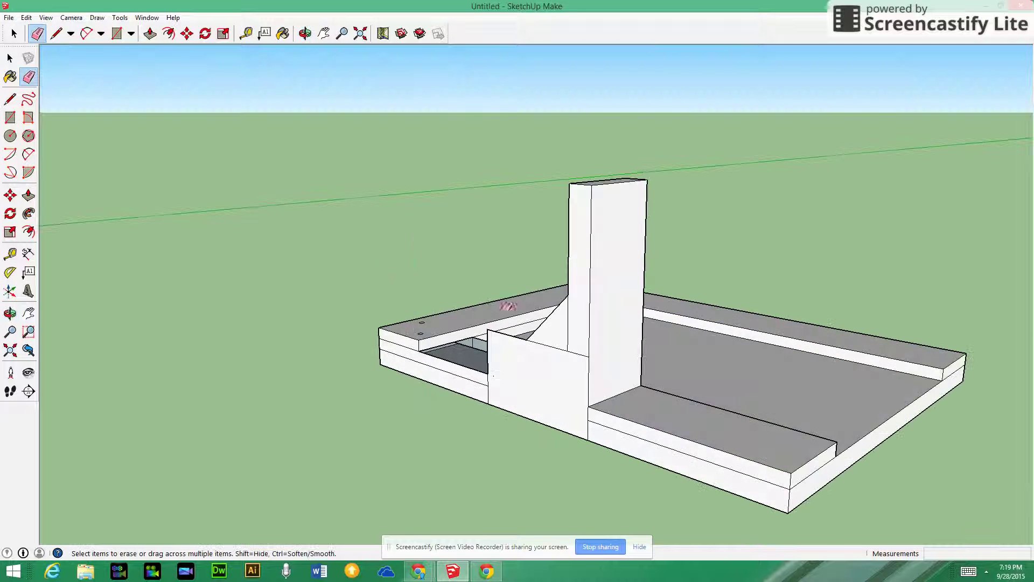
{"action": "left_click", "coordinate": [150, 33]}
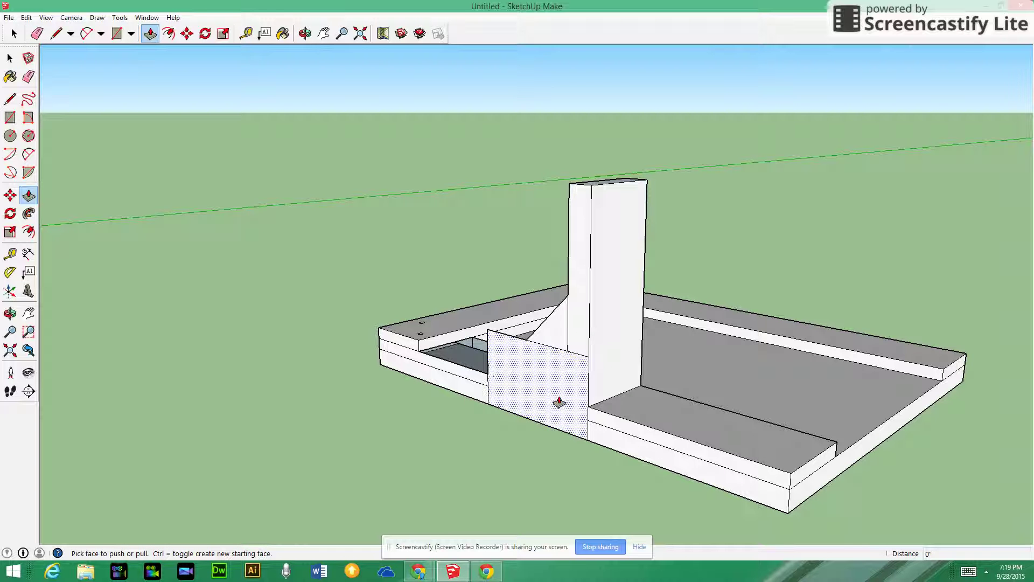
{"action": "left_click_drag", "start_coordinate": [561, 399], "coordinate": [542, 404]}
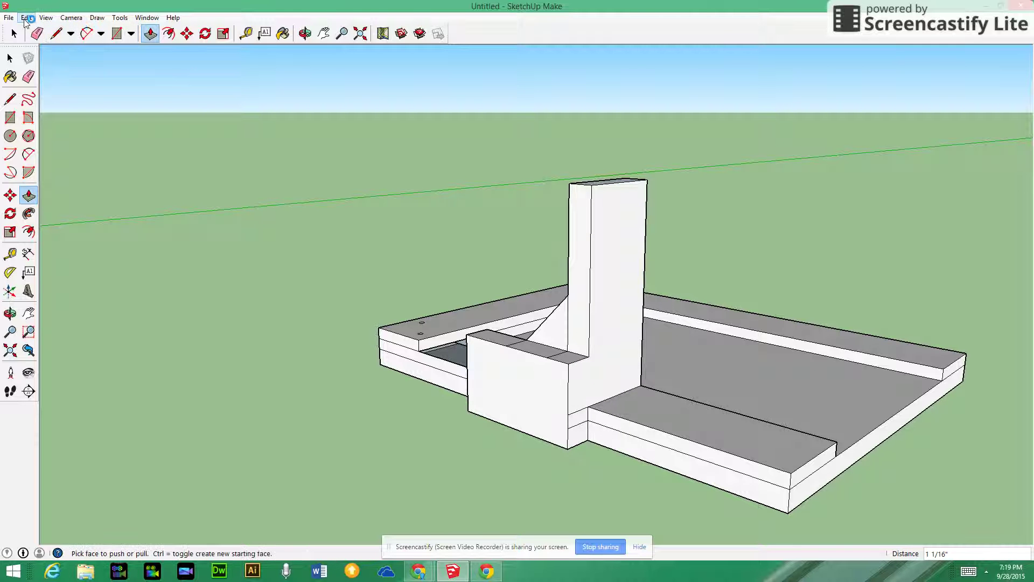
{"action": "left_click", "coordinate": [25, 18]}
{"action": "left_click", "coordinate": [33, 28]}
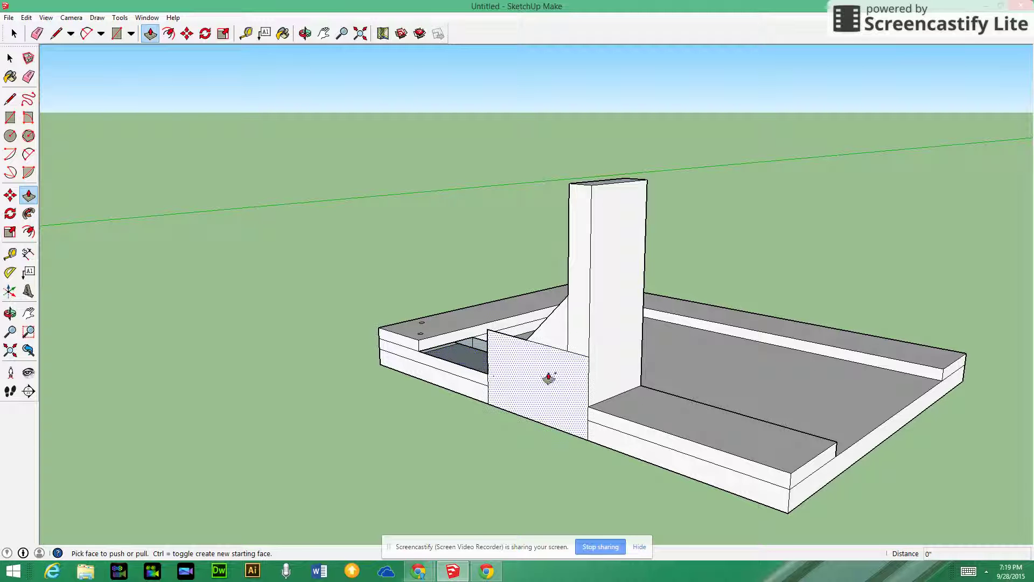
{"action": "mouse_move", "coordinate": [555, 377]}
{"action": "left_mouse_down"}
{"action": "mouse_move", "coordinate": [536, 383]}
{"action": "mouse_move", "coordinate": [548, 383]}
{"action": "left_mouse_up"}
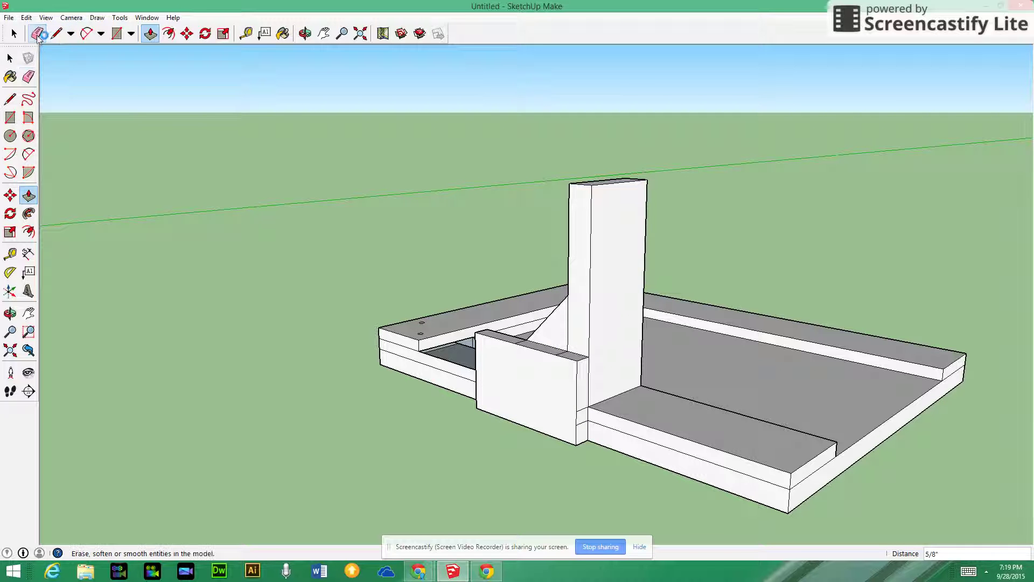
Try to erase the inner edge along the panel's top and undo it.
{"action": "left_click", "coordinate": [37, 34]}
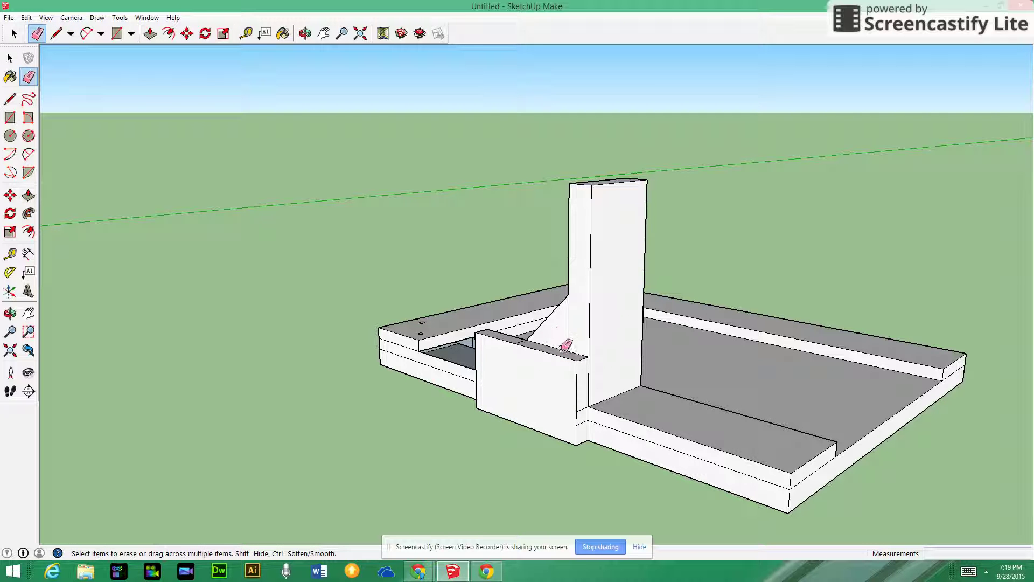
{"action": "left_click", "coordinate": [525, 337]}
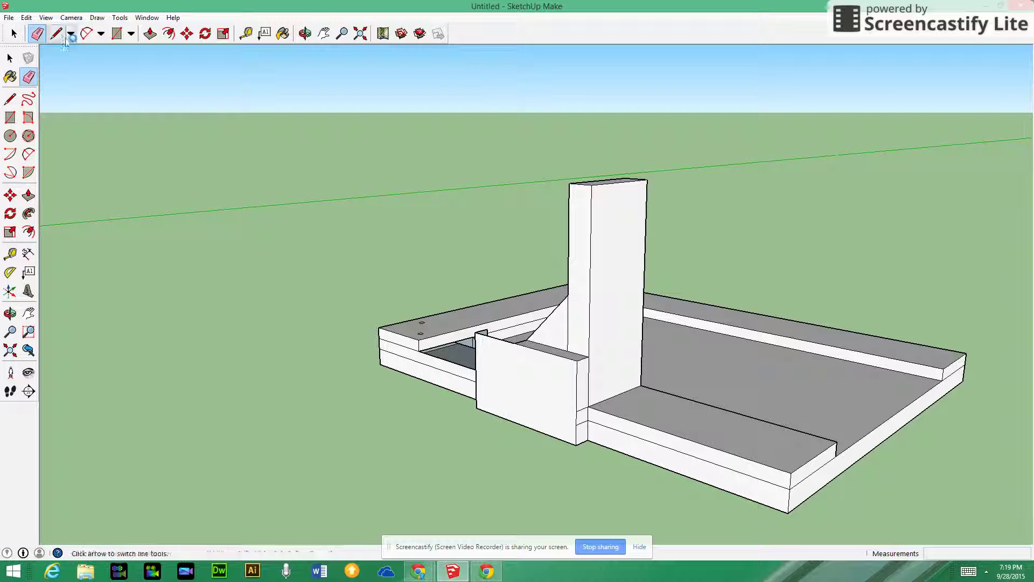
{"action": "left_click", "coordinate": [27, 19]}
{"action": "left_click", "coordinate": [33, 30]}
Raise the top face of the side panel by 2 11/16".
{"action": "scroll", "coordinate": [406, 294], "scroll_direction": "up", "scroll_amount": 5}
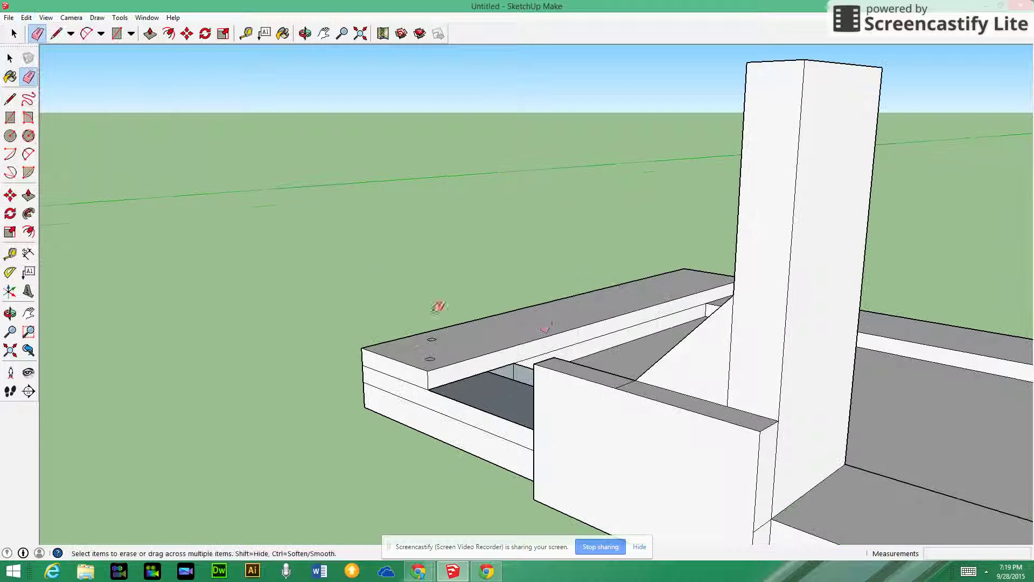
{"action": "scroll", "coordinate": [673, 369], "scroll_direction": "down", "scroll_amount": 2}
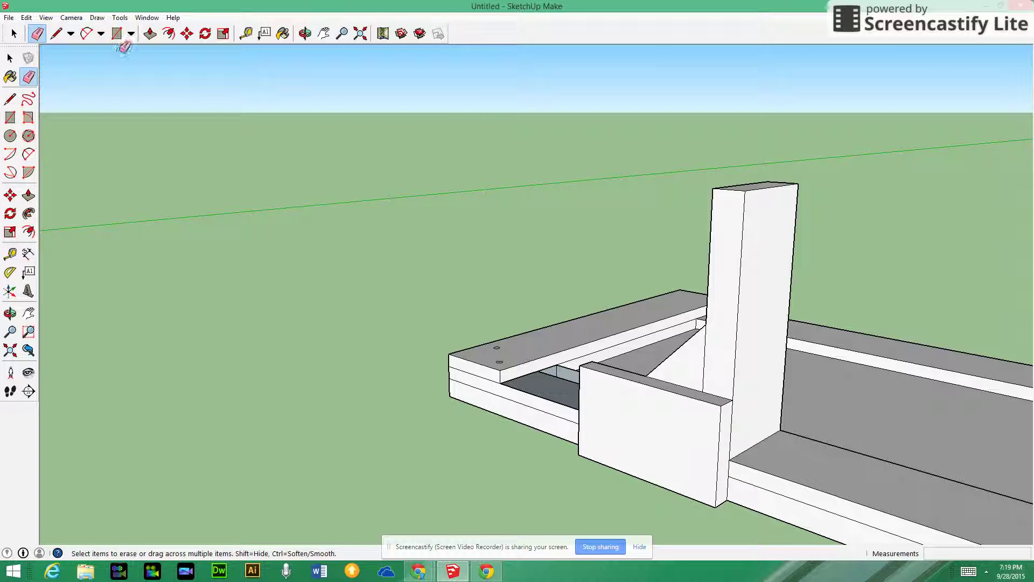
{"action": "left_click", "coordinate": [150, 33]}
{"action": "left_click_drag", "start_coordinate": [685, 391], "coordinate": [689, 306]}
{"action": "middle_click_drag", "start_coordinate": [491, 291], "coordinate": [964, 366]}
{"action": "middle_click_drag", "start_coordinate": [459, 219], "coordinate": [623, 172]}
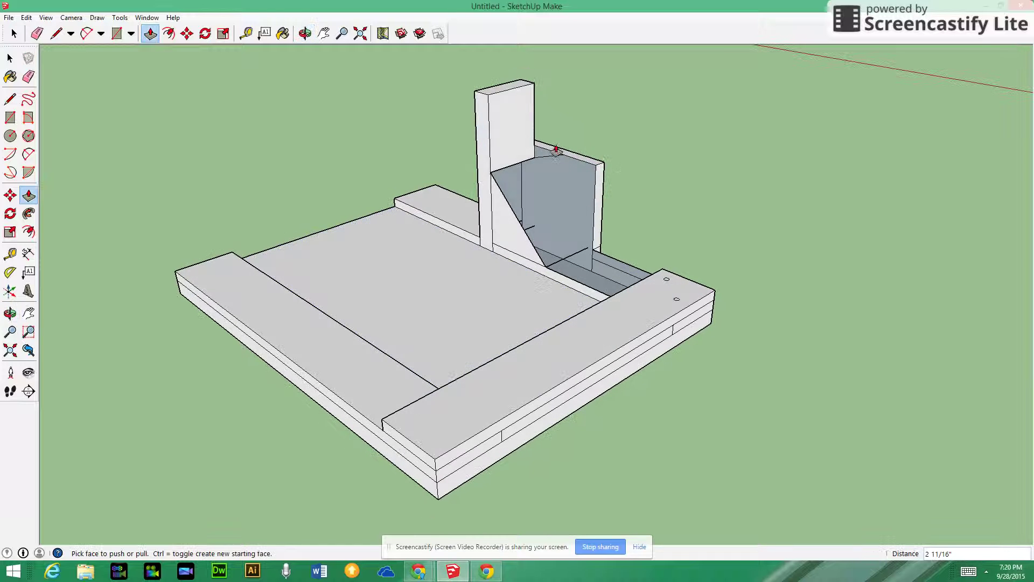
Erase the leftover edges of the triangular brace between the post and the side panel.
{"action": "left_click", "coordinate": [36, 34]}
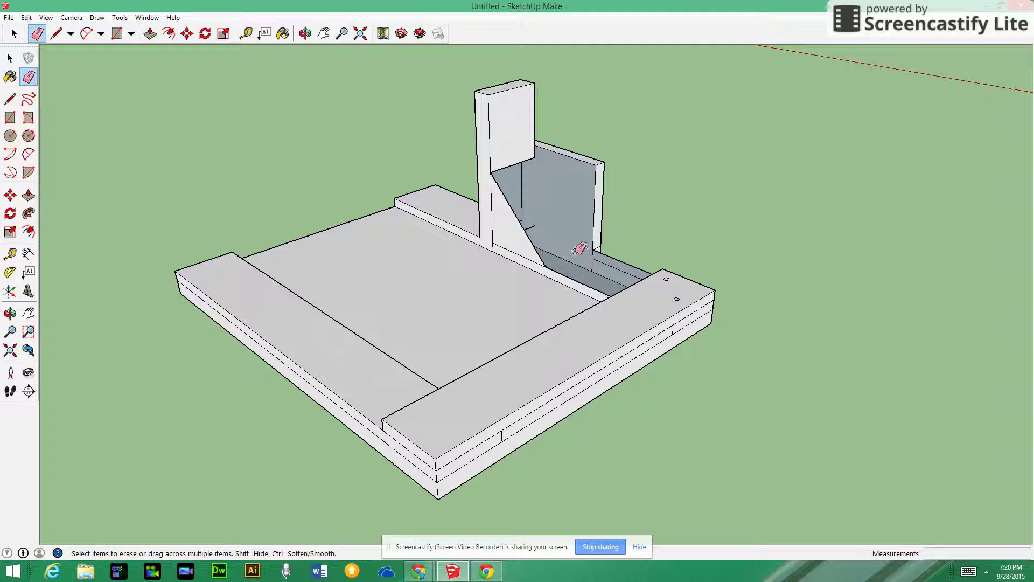
{"action": "left_click", "coordinate": [517, 220]}
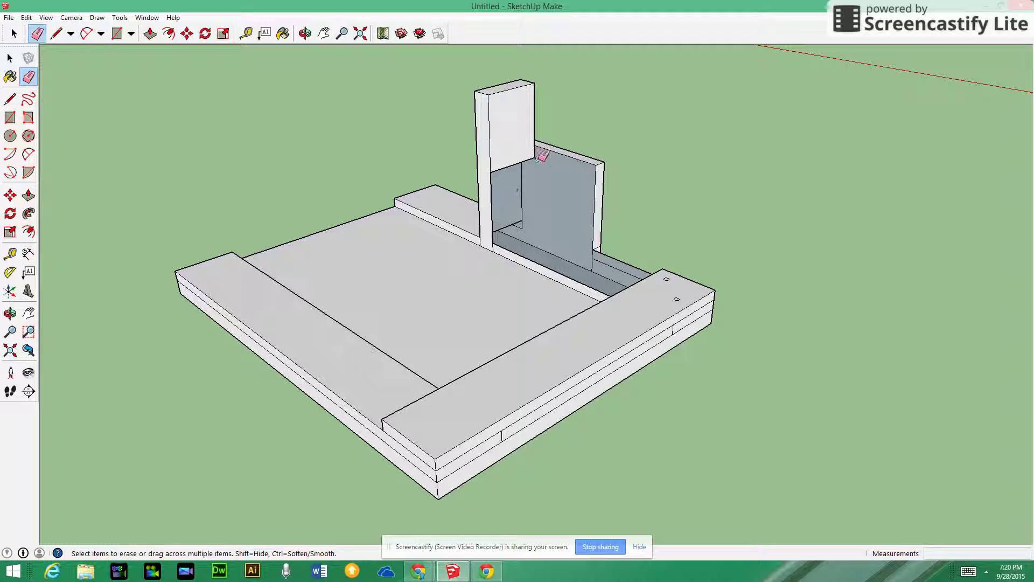
{"action": "mouse_move", "coordinate": [539, 171]}
{"action": "middle_mouse_down"}
{"action": "mouse_move", "coordinate": [549, 194]}
{"action": "mouse_move", "coordinate": [392, 134]}
{"action": "middle_mouse_up"}
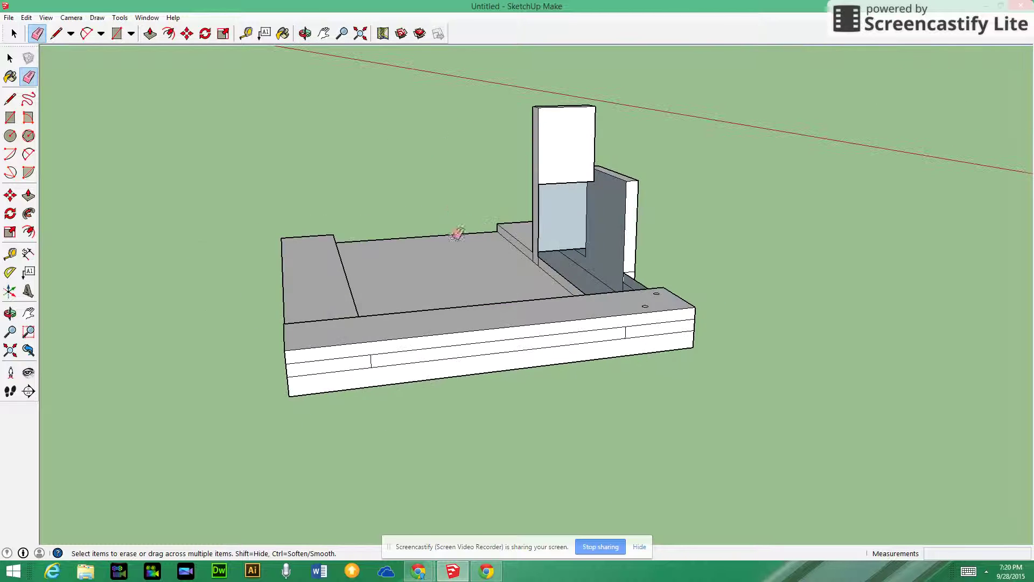
Try to draw a line along the panel's inner face from beneath the post's corner to the panel's far end.
{"action": "scroll", "coordinate": [463, 229], "scroll_direction": "up", "scroll_amount": 5}
{"action": "scroll", "coordinate": [549, 224], "scroll_direction": "up", "scroll_amount": 4}
{"action": "mouse_move", "coordinate": [579, 202]}
{"action": "middle_mouse_down"}
{"action": "mouse_move", "coordinate": [584, 189]}
{"action": "mouse_move", "coordinate": [707, 152]}
{"action": "mouse_move", "coordinate": [771, 205]}
{"action": "mouse_move", "coordinate": [646, 255]}
{"action": "mouse_move", "coordinate": [582, 241]}
{"action": "mouse_move", "coordinate": [648, 241]}
{"action": "mouse_move", "coordinate": [647, 258]}
{"action": "middle_mouse_up"}
{"action": "mouse_move", "coordinate": [649, 298]}
{"action": "middle_mouse_down"}
{"action": "mouse_move", "coordinate": [501, 215]}
{"action": "mouse_move", "coordinate": [564, 231]}
{"action": "mouse_move", "coordinate": [333, 268]}
{"action": "middle_mouse_up"}
{"action": "middle_click_drag", "start_coordinate": [481, 276], "coordinate": [710, 356]}
{"action": "mouse_move", "coordinate": [436, 293]}
{"action": "middle_mouse_down"}
{"action": "mouse_move", "coordinate": [657, 283]}
{"action": "mouse_move", "coordinate": [738, 231]}
{"action": "mouse_move", "coordinate": [753, 286]}
{"action": "middle_mouse_up"}
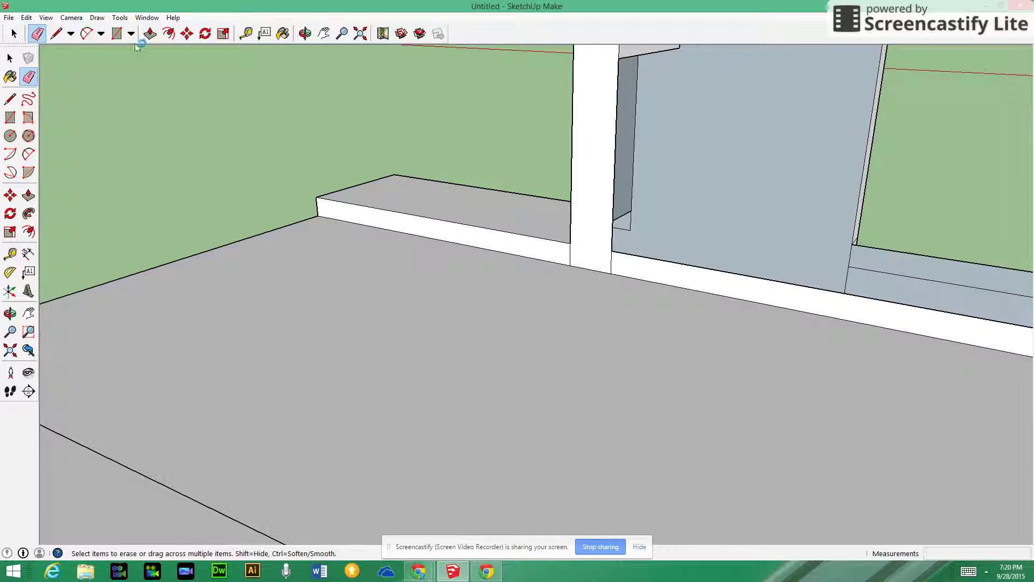
{"action": "left_click", "coordinate": [56, 33]}
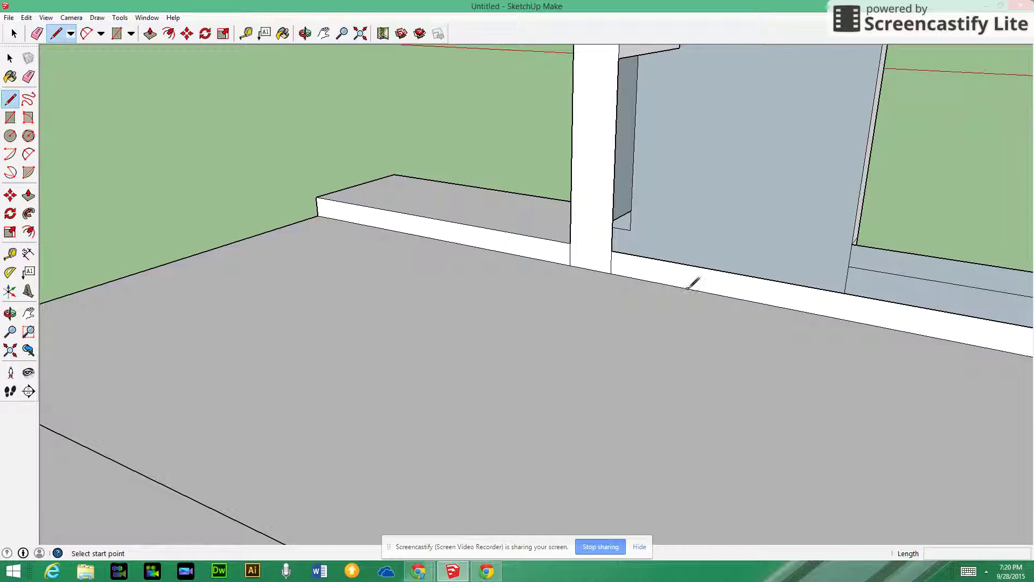
{"action": "left_click", "coordinate": [630, 230]}
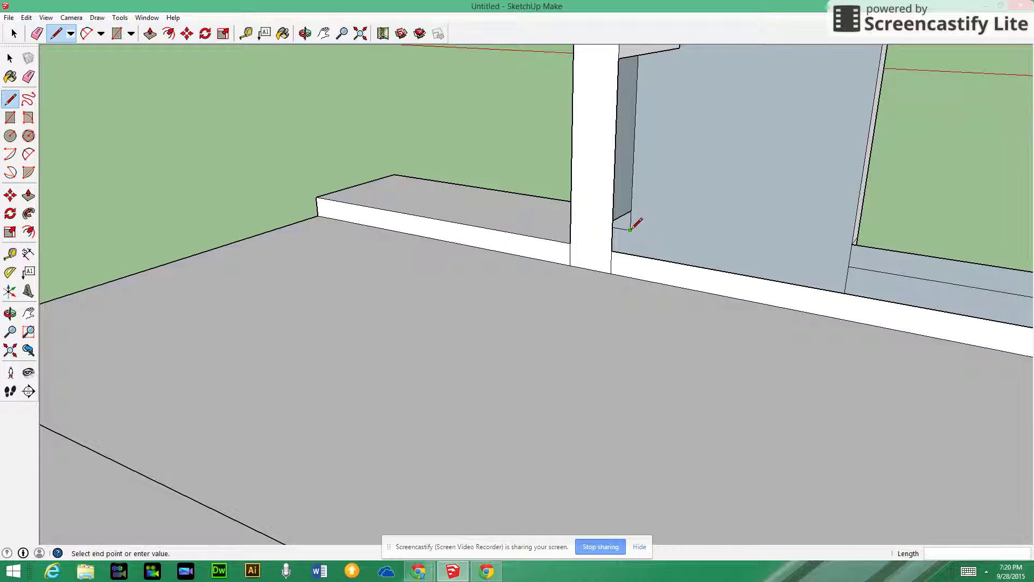
{"action": "left_click", "coordinate": [854, 245]}
Draw a line along the panel's inner face from the post's foot corner to the panel's far end at rail height.
{"action": "key", "text": "o"}
{"action": "left_click_drag", "start_coordinate": [934, 237], "coordinate": [944, 258]}
{"action": "key", "text": "l"}
{"action": "middle_click_drag", "start_coordinate": [526, 250], "coordinate": [619, 226]}
{"action": "middle_click_drag", "start_coordinate": [821, 218], "coordinate": [674, 321]}
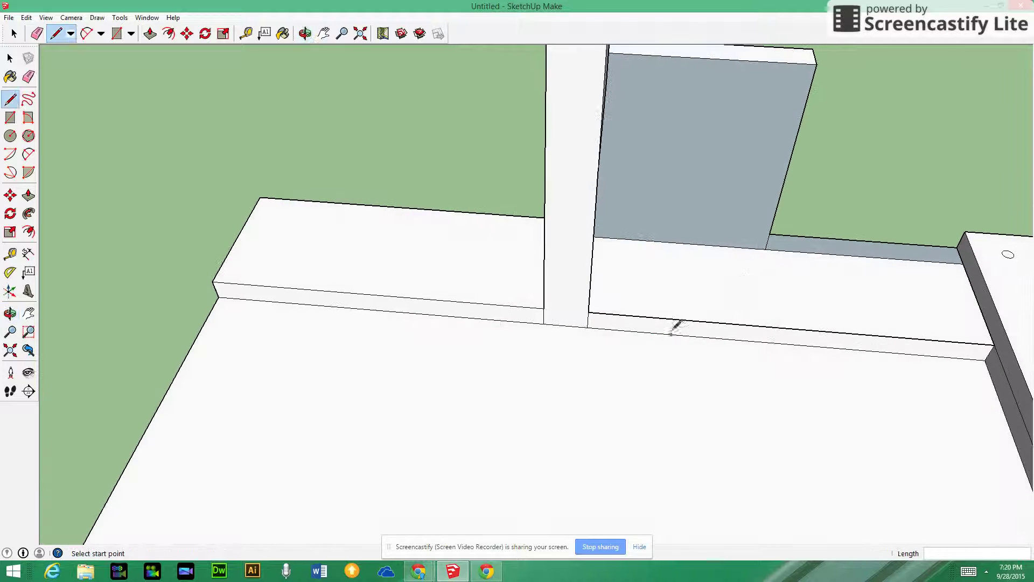
{"action": "scroll", "coordinate": [780, 300], "scroll_direction": "up", "scroll_amount": 3}
{"action": "middle_click_drag", "start_coordinate": [783, 270], "coordinate": [606, 198]}
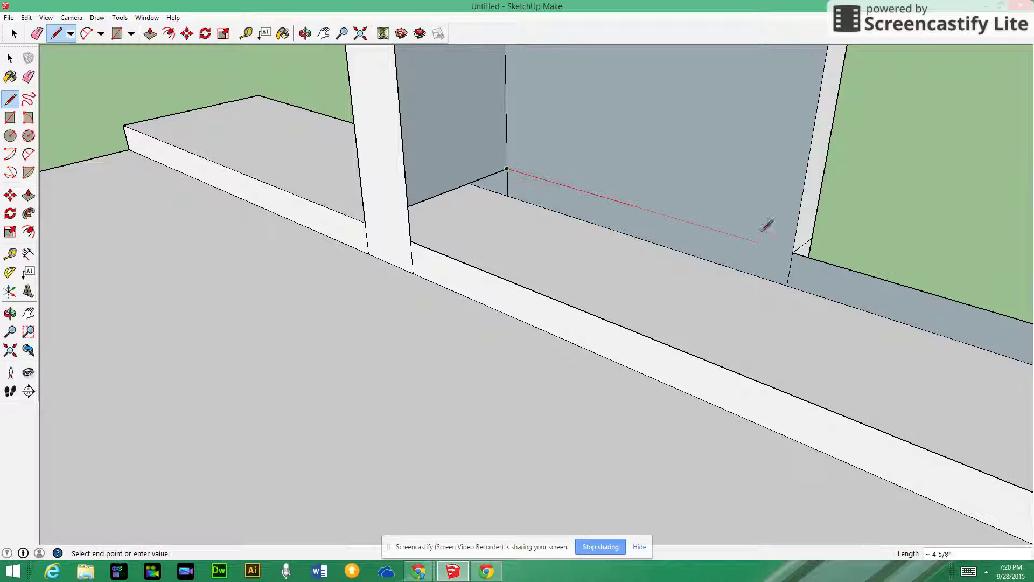
{"action": "left_click", "coordinate": [795, 252]}
Draw a line about 3 1/16" long across the open rail beside the post, from its inner edge to the panel.
{"action": "mouse_move", "coordinate": [578, 217]}
{"action": "middle_mouse_down"}
{"action": "mouse_move", "coordinate": [688, 228]}
{"action": "mouse_move", "coordinate": [395, 208]}
{"action": "mouse_move", "coordinate": [559, 216]}
{"action": "middle_mouse_up"}
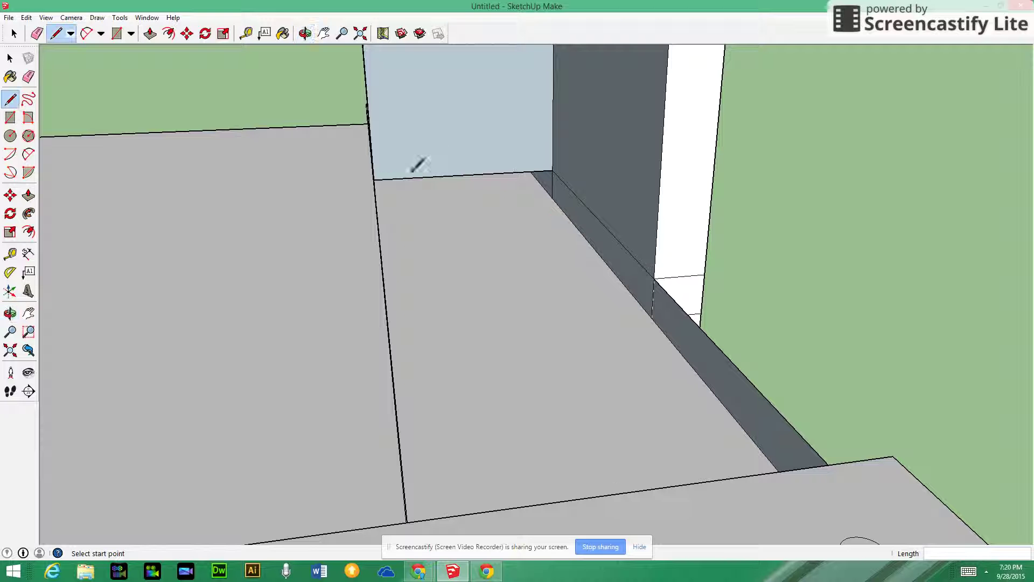
{"action": "middle_click_drag", "start_coordinate": [439, 182], "coordinate": [411, 184]}
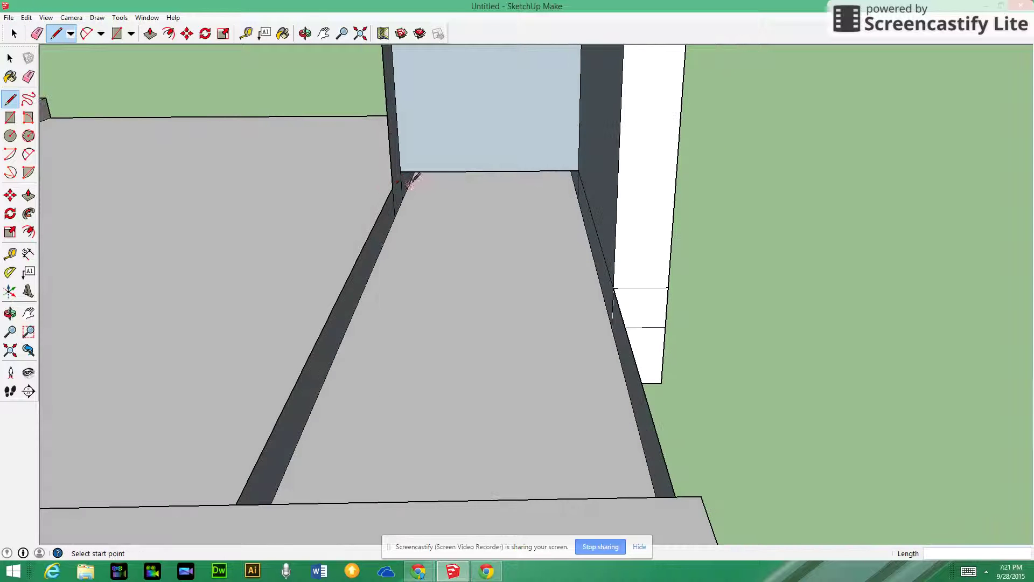
{"action": "left_click", "coordinate": [392, 187]}
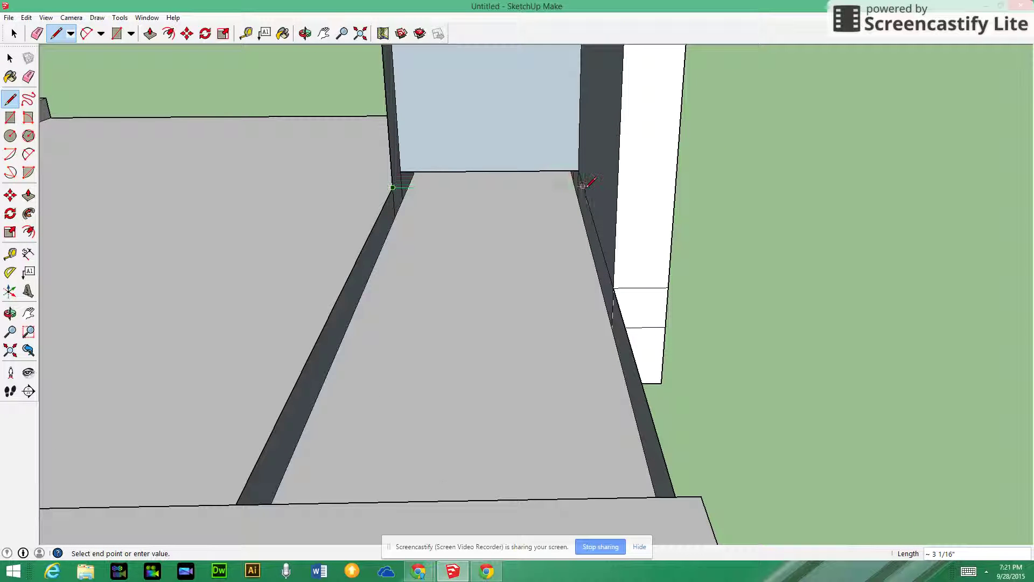
{"action": "left_click", "coordinate": [583, 187]}
{"action": "middle_click_drag", "start_coordinate": [438, 179], "coordinate": [745, 175]}
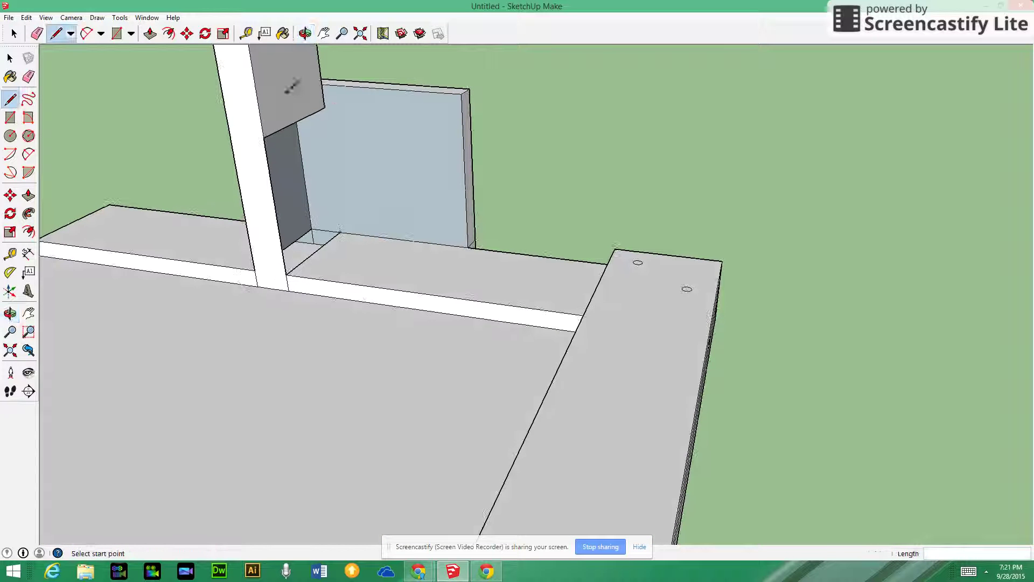
Draw a vertical line about 3 7/8" long from the post's open outer corner down to the rail, and erase the seam across the post's side face.
{"action": "left_click", "coordinate": [325, 107]}
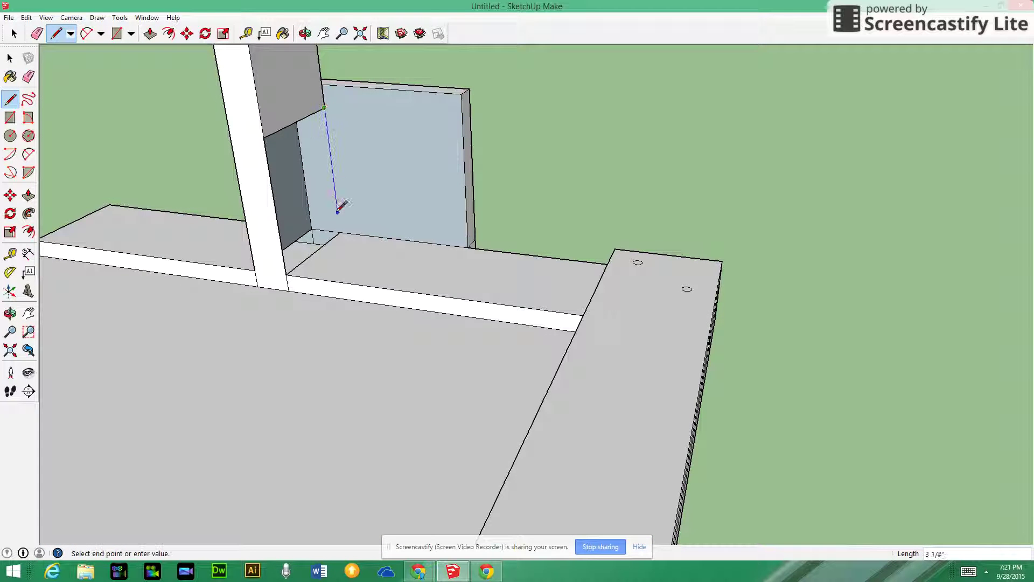
{"action": "left_click", "coordinate": [340, 230]}
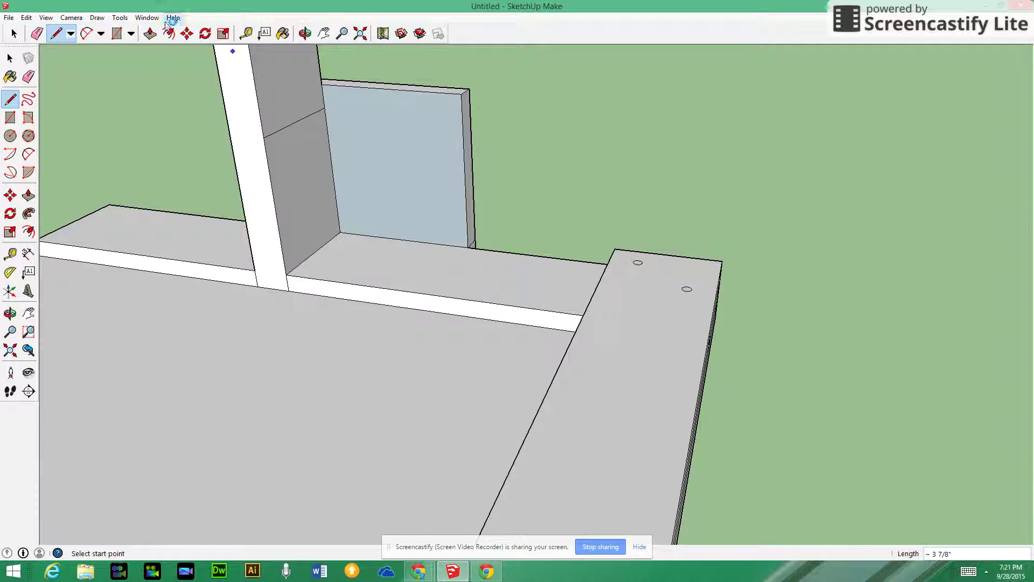
{"action": "left_click", "coordinate": [36, 34]}
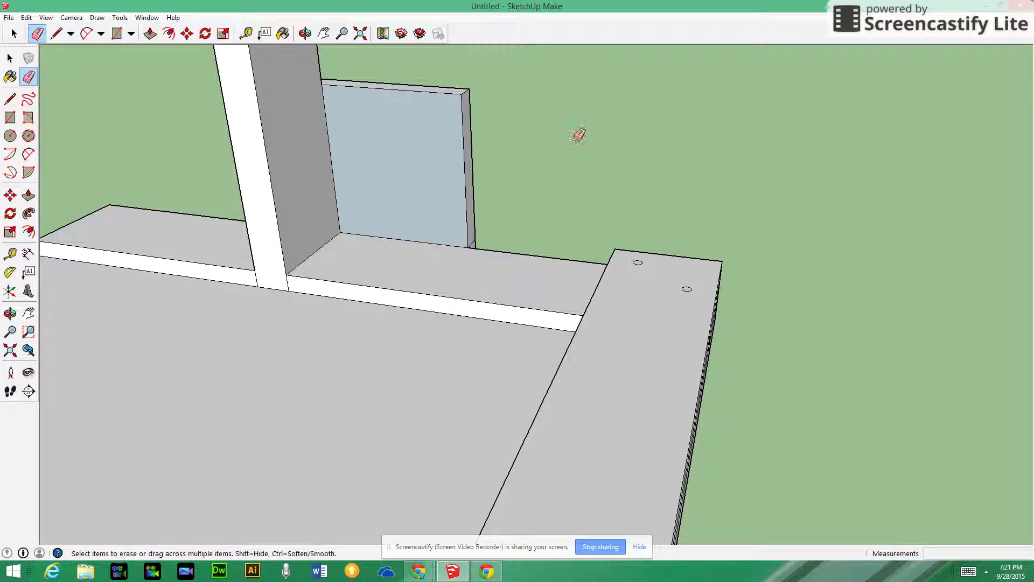
Erase the leftover lines across the side panel's narrow end face at rail level.
{"action": "scroll", "coordinate": [523, 195], "scroll_direction": "up", "scroll_amount": 3}
{"action": "mouse_move", "coordinate": [573, 175]}
{"action": "middle_mouse_down"}
{"action": "mouse_move", "coordinate": [593, 161]}
{"action": "mouse_move", "coordinate": [282, 201]}
{"action": "middle_mouse_up"}
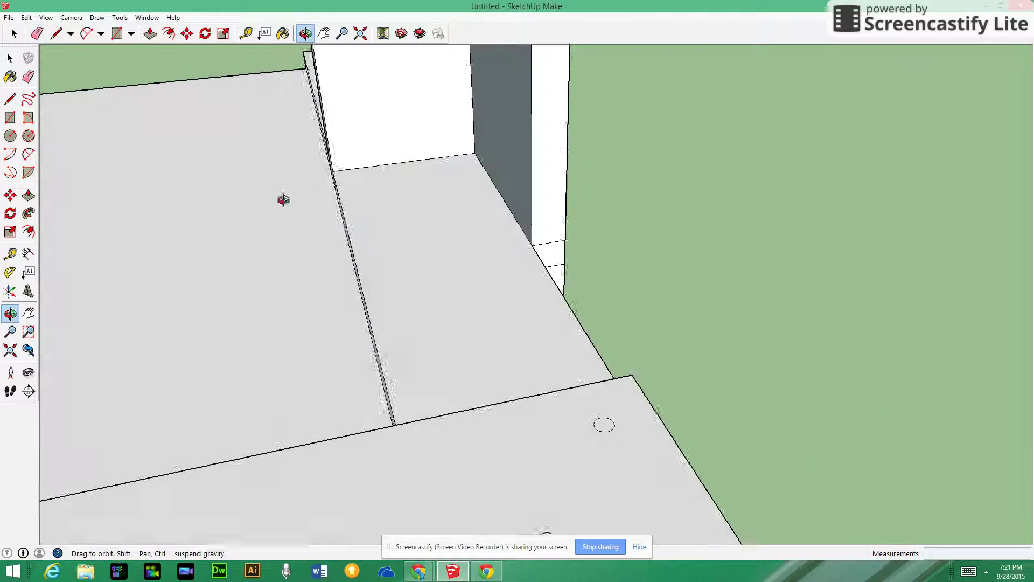
{"action": "middle_click_drag", "start_coordinate": [735, 188], "coordinate": [446, 130]}
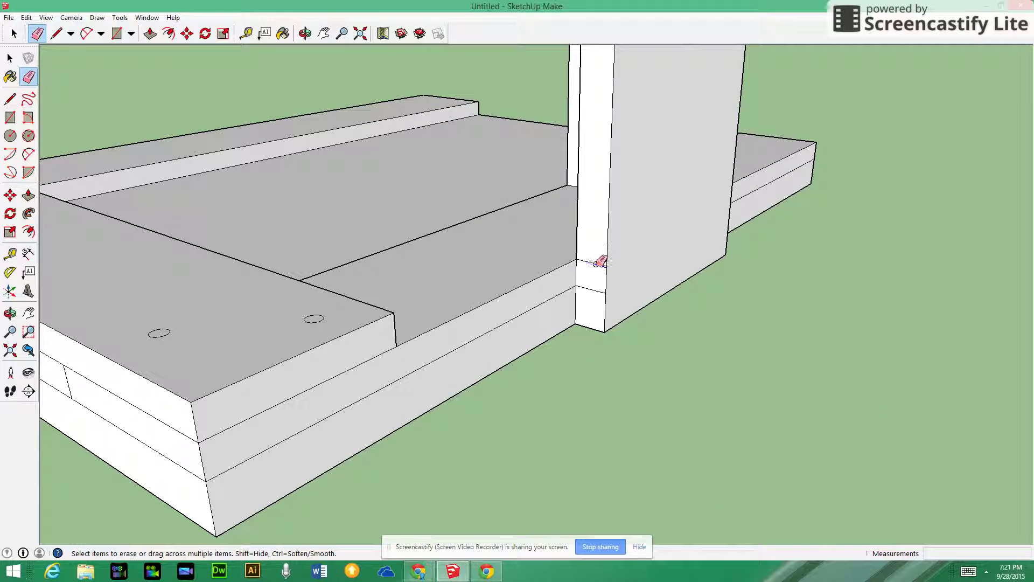
{"action": "left_click_drag", "start_coordinate": [596, 262], "coordinate": [601, 266]}
{"action": "scroll", "coordinate": [760, 183], "scroll_direction": "down", "scroll_amount": 5}
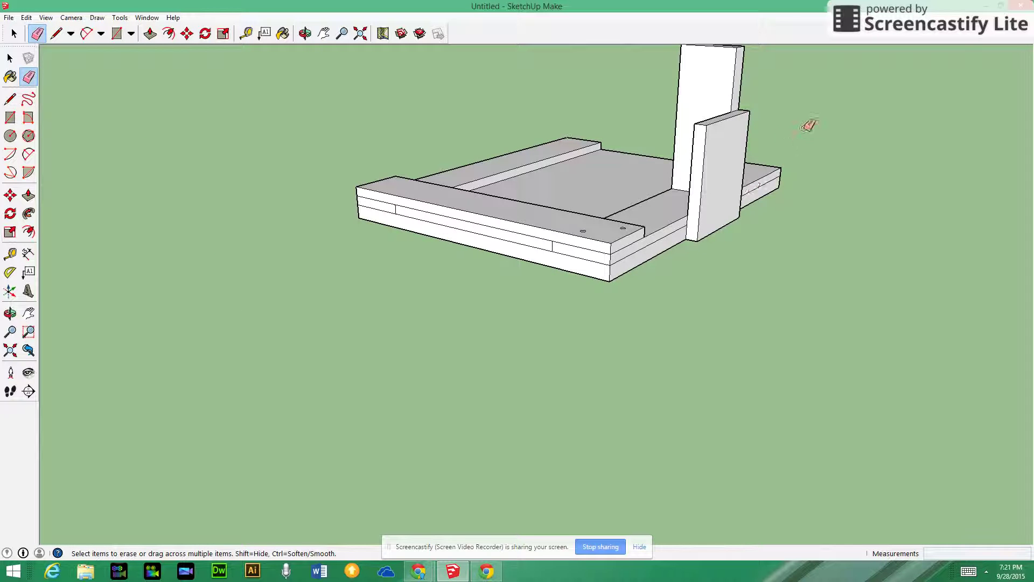
Draw a 3/4" vertical line up from the side panel's lower inner corner beneath the post to close the panel's end face.
{"action": "middle_click_drag", "start_coordinate": [808, 126], "coordinate": [491, 168]}
{"action": "scroll", "coordinate": [852, 220], "scroll_direction": "up", "scroll_amount": 3}
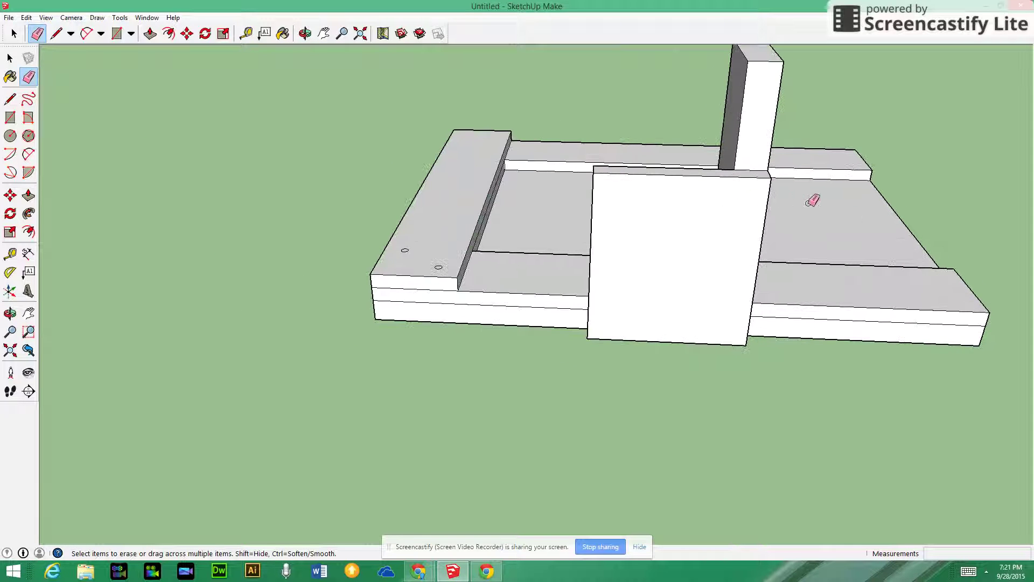
{"action": "mouse_move", "coordinate": [812, 203]}
{"action": "middle_mouse_down"}
{"action": "mouse_move", "coordinate": [723, 203]}
{"action": "mouse_move", "coordinate": [715, 163]}
{"action": "mouse_move", "coordinate": [577, 168]}
{"action": "mouse_move", "coordinate": [520, 283]}
{"action": "middle_mouse_up"}
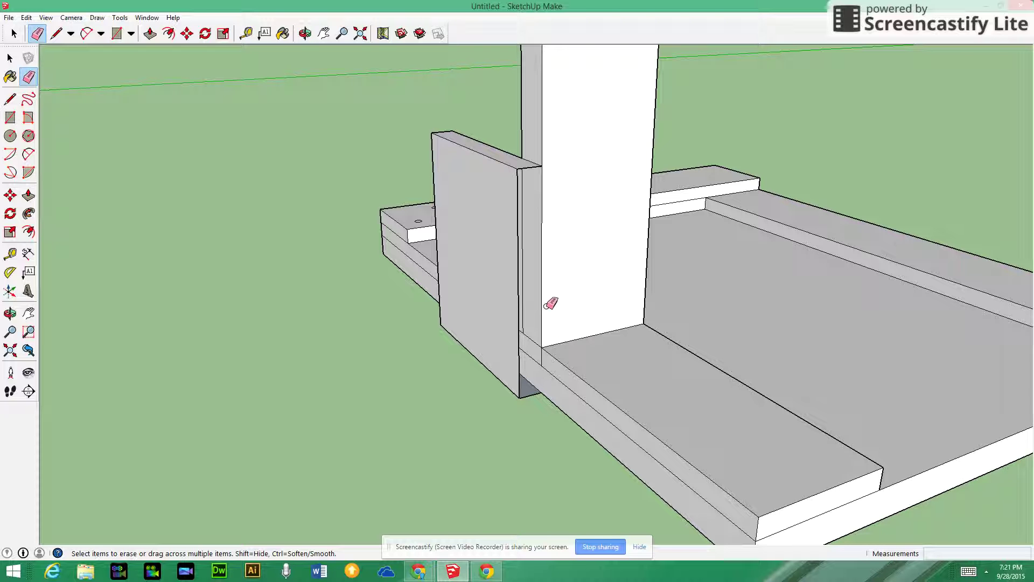
{"action": "left_click", "coordinate": [57, 34]}
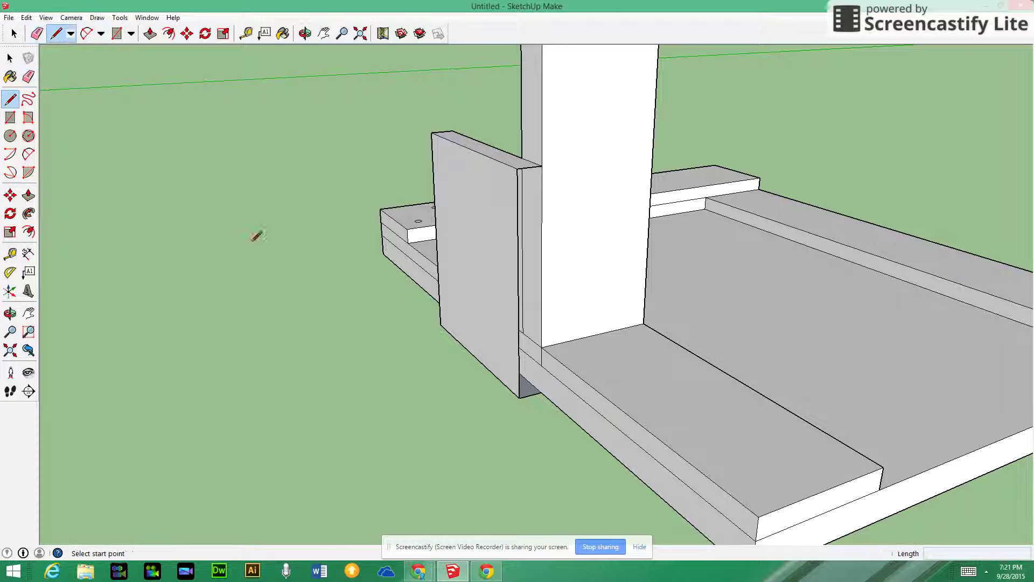
{"action": "left_click", "coordinate": [542, 392]}
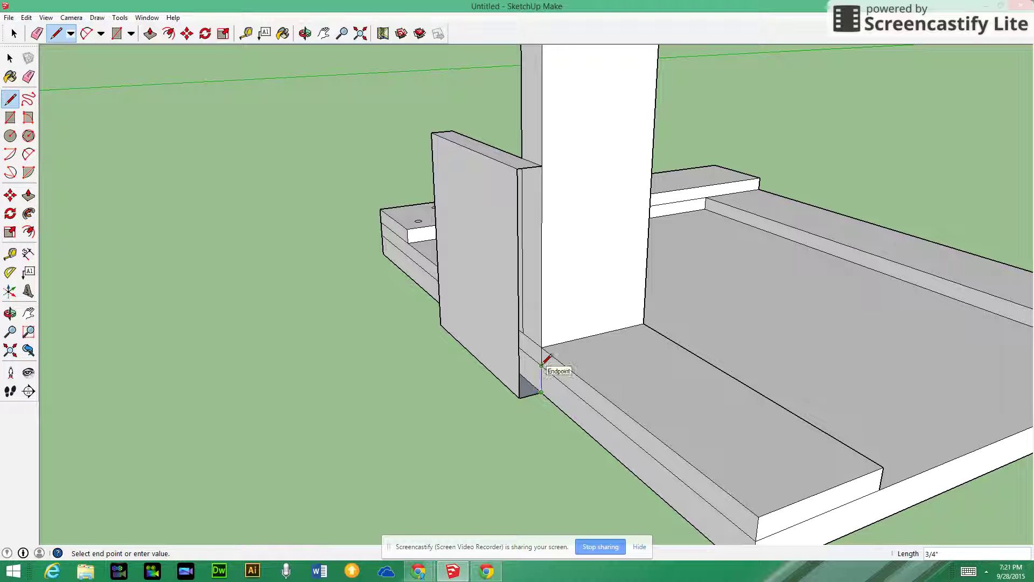
{"action": "left_click", "coordinate": [541, 365]}
Draw a 5/8" line across the side panel's top edge from the post's corner to the panel's outer face.
{"action": "middle_click_drag", "start_coordinate": [306, 225], "coordinate": [575, 261]}
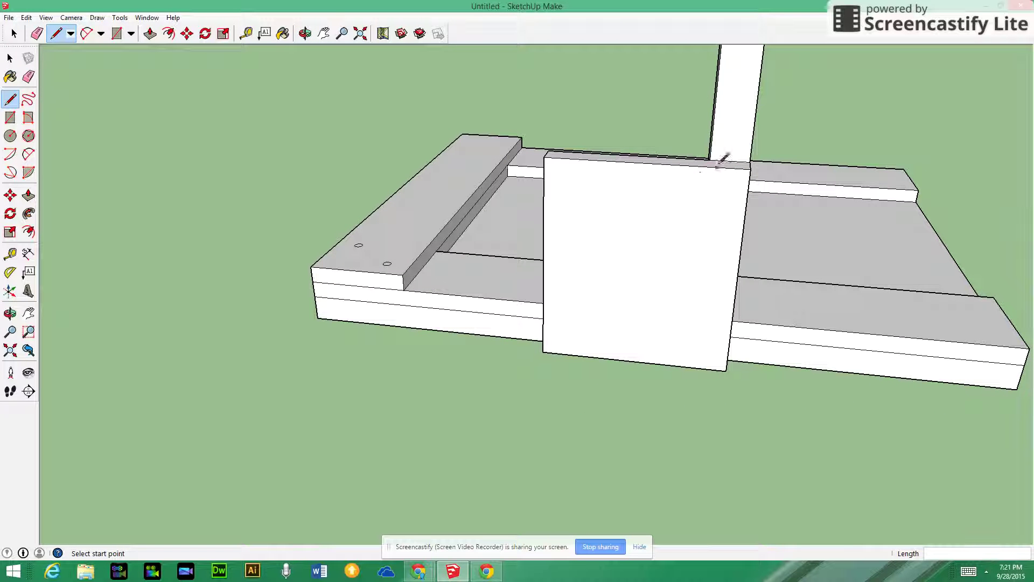
{"action": "scroll", "coordinate": [710, 159], "scroll_direction": "up", "scroll_amount": 4}
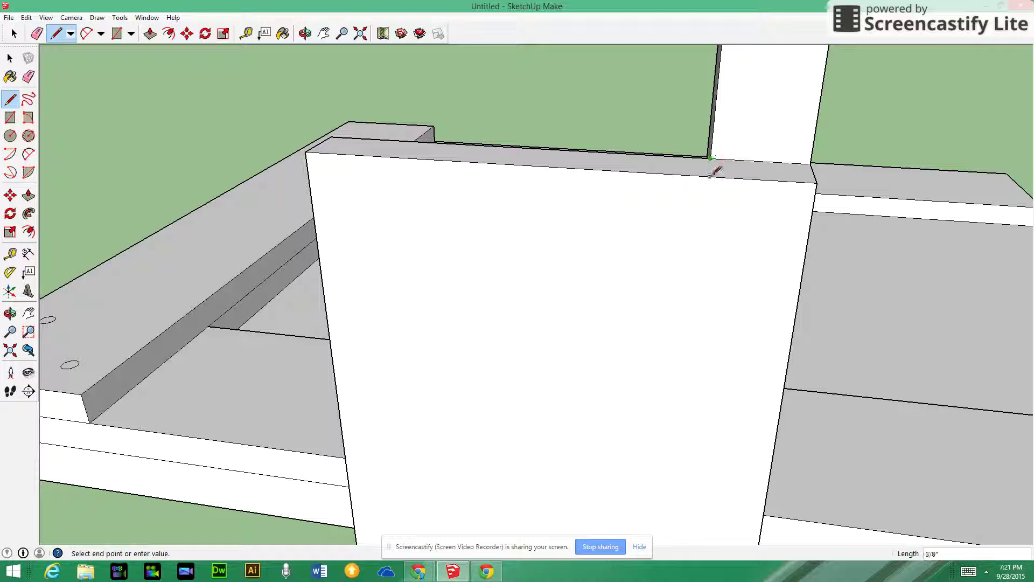
{"action": "left_click", "coordinate": [710, 175]}
{"action": "scroll", "coordinate": [663, 225], "scroll_direction": "down", "scroll_amount": 5}
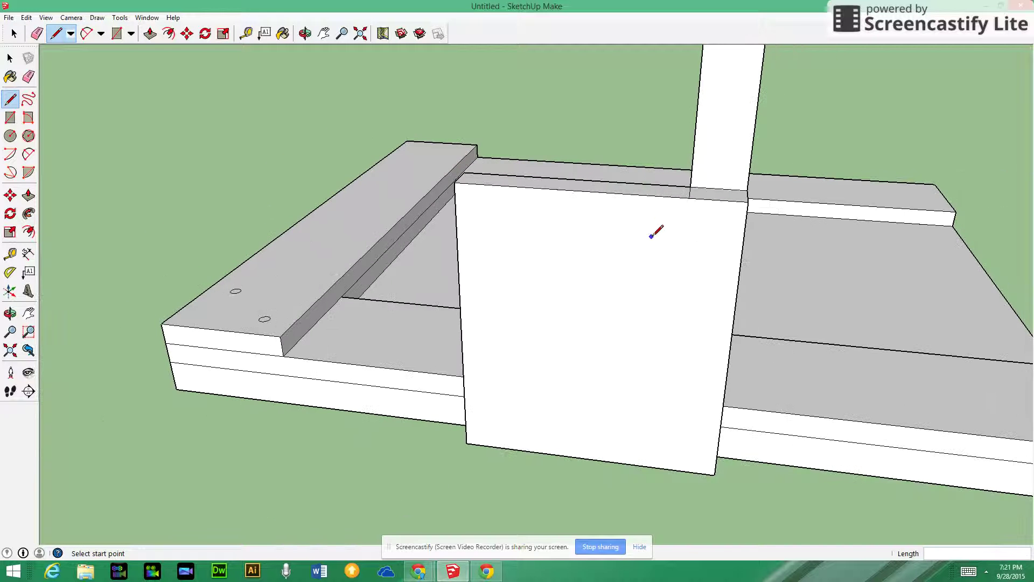
Draw a line across the panel's far end at rail height and a diagonal about 6 1/8" long joining it to the line on the top edge.
{"action": "left_click", "coordinate": [689, 198]}
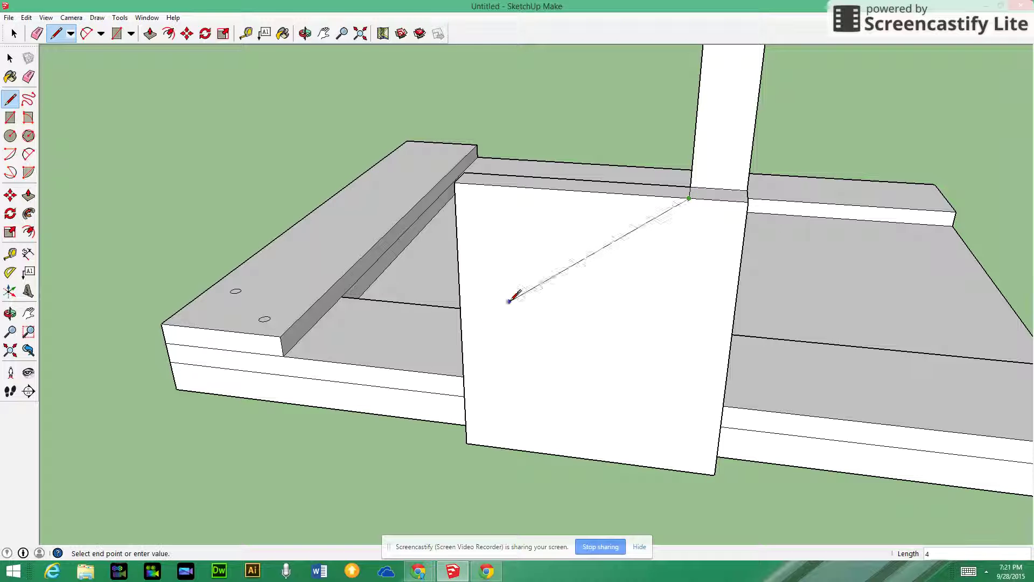
{"action": "middle_click_drag", "start_coordinate": [412, 318], "coordinate": [565, 308]}
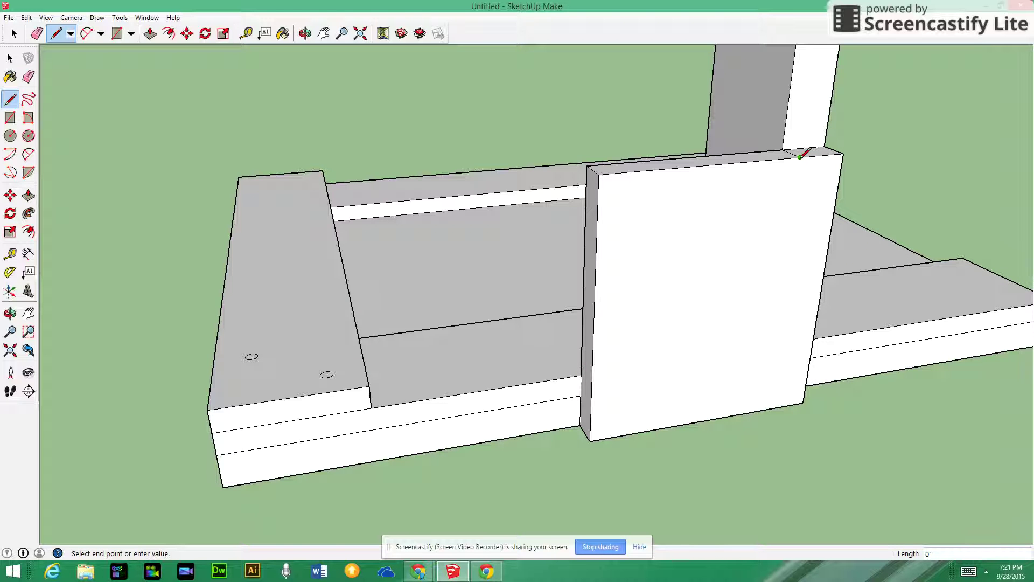
{"action": "key", "text": "Escape"}
{"action": "left_click", "coordinate": [582, 374]}
{"action": "key", "text": "Escape"}
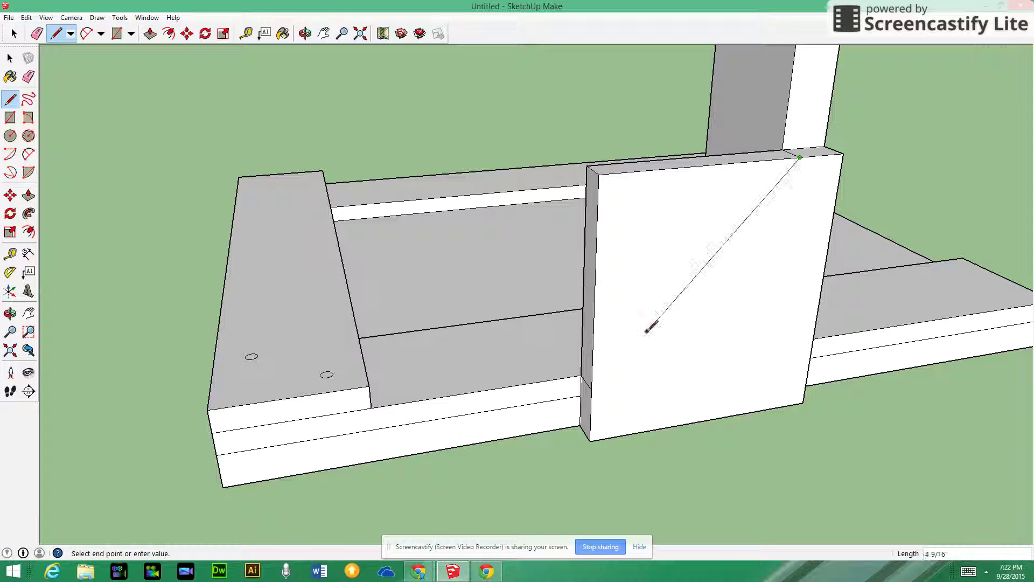
{"action": "left_click", "coordinate": [593, 383]}
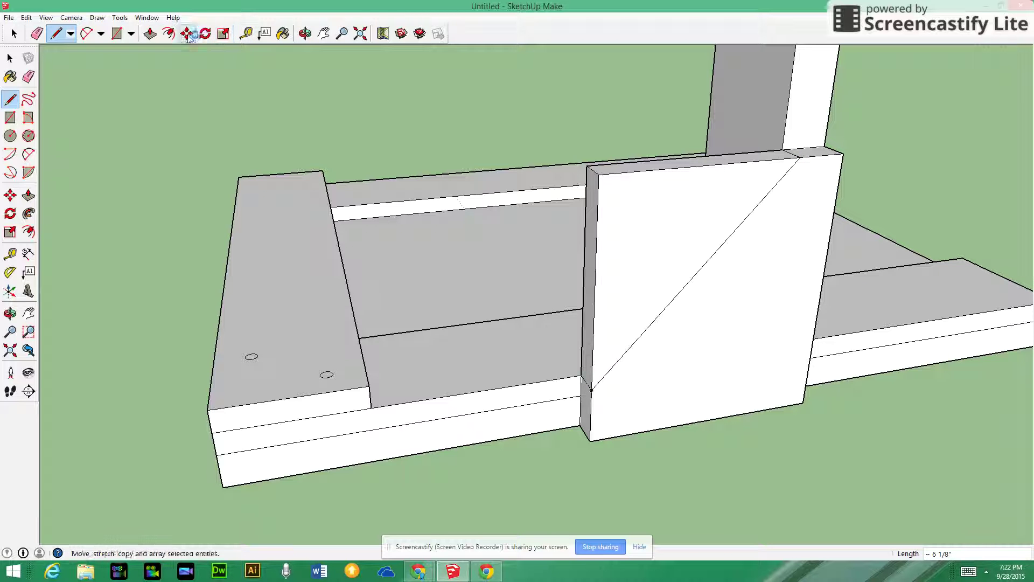
Push the triangle above the diagonal 5/8" through the side panel to cut away its corner.
{"action": "left_click", "coordinate": [150, 35]}
{"action": "left_click", "coordinate": [670, 231]}
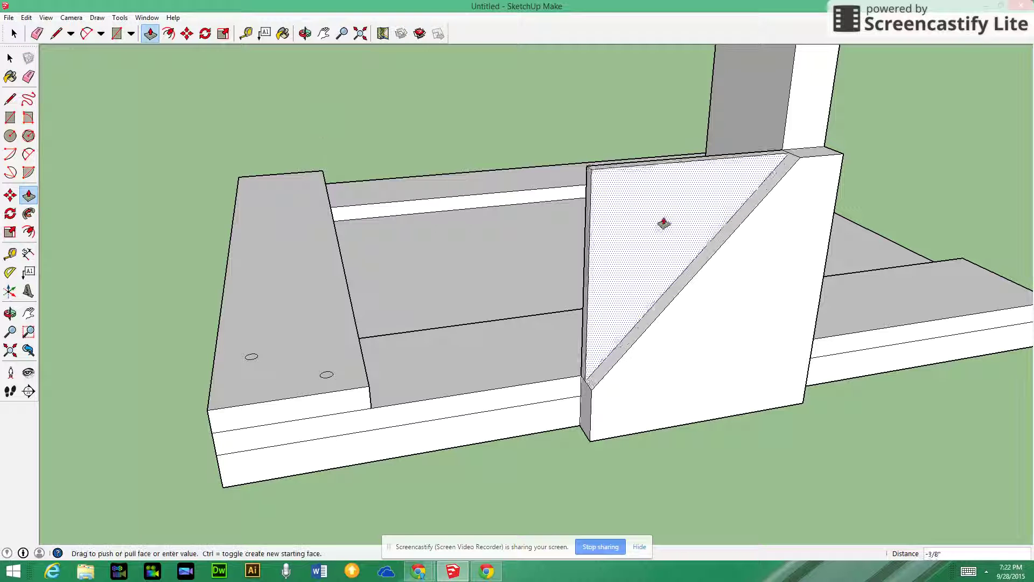
{"action": "left_click", "coordinate": [658, 217]}
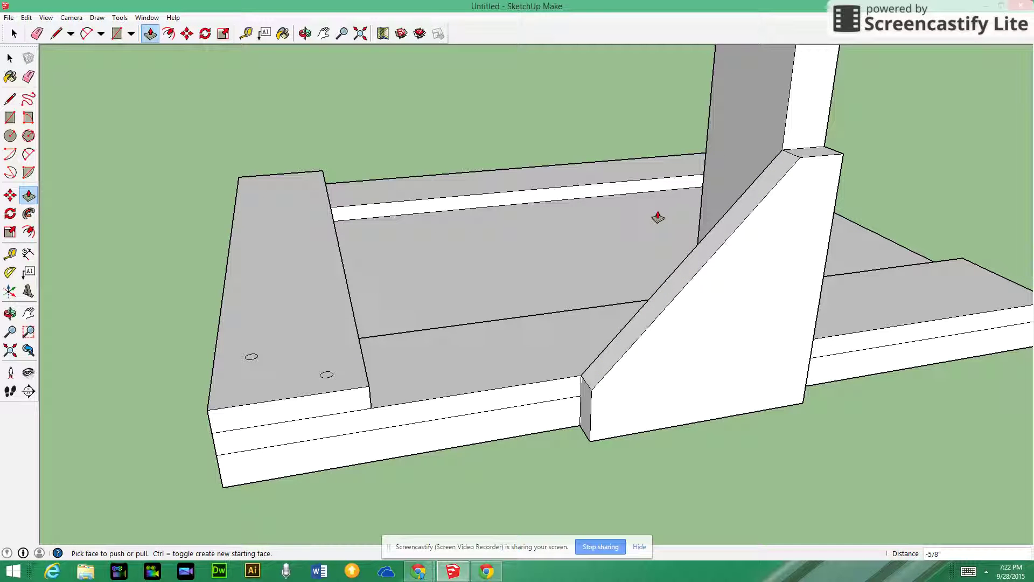
Examine the slanted side panel and its joints with the post and rail from all sides.
{"action": "middle_click_drag", "start_coordinate": [555, 203], "coordinate": [418, 169]}
{"action": "middle_click_drag", "start_coordinate": [766, 283], "coordinate": [566, 152]}
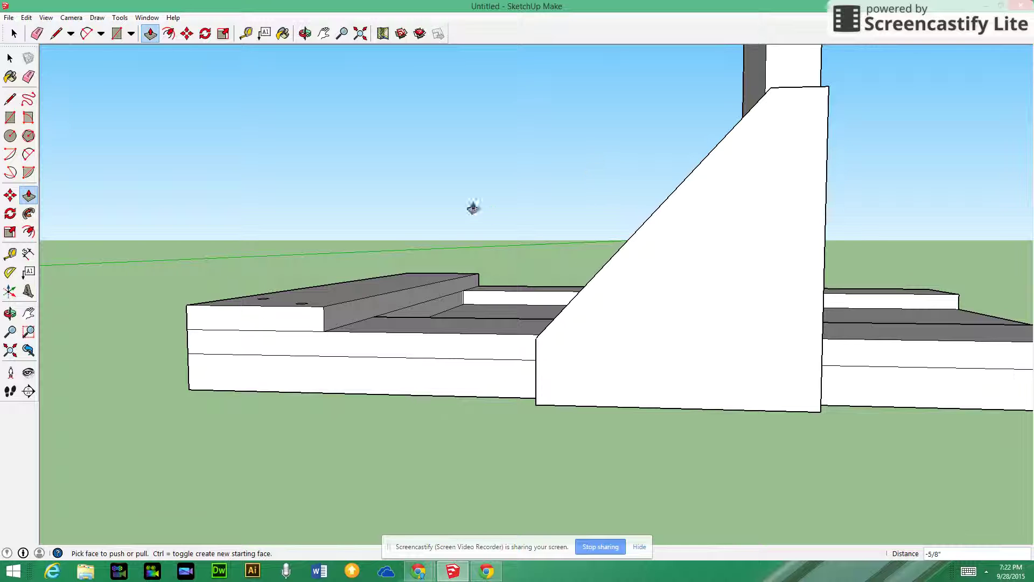
{"action": "middle_click_drag", "start_coordinate": [473, 207], "coordinate": [524, 242]}
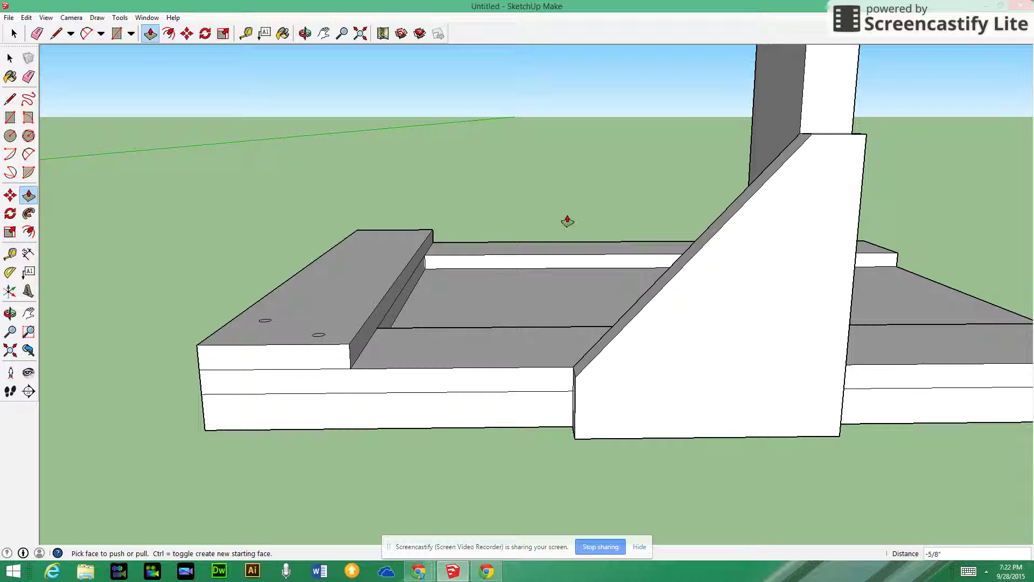
{"action": "middle_click_drag", "start_coordinate": [520, 219], "coordinate": [638, 205]}
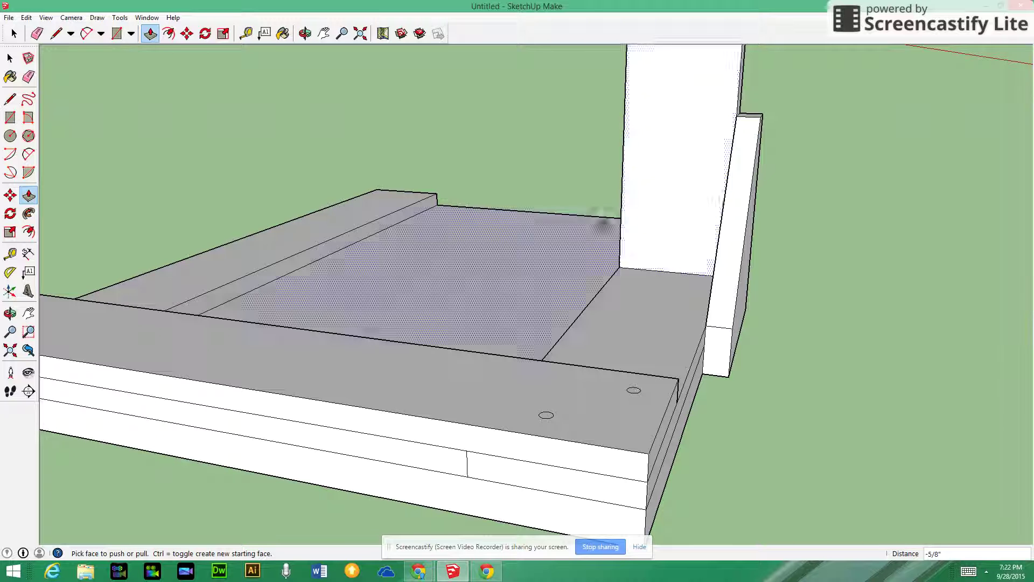
{"action": "middle_click_drag", "start_coordinate": [832, 210], "coordinate": [954, 310]}
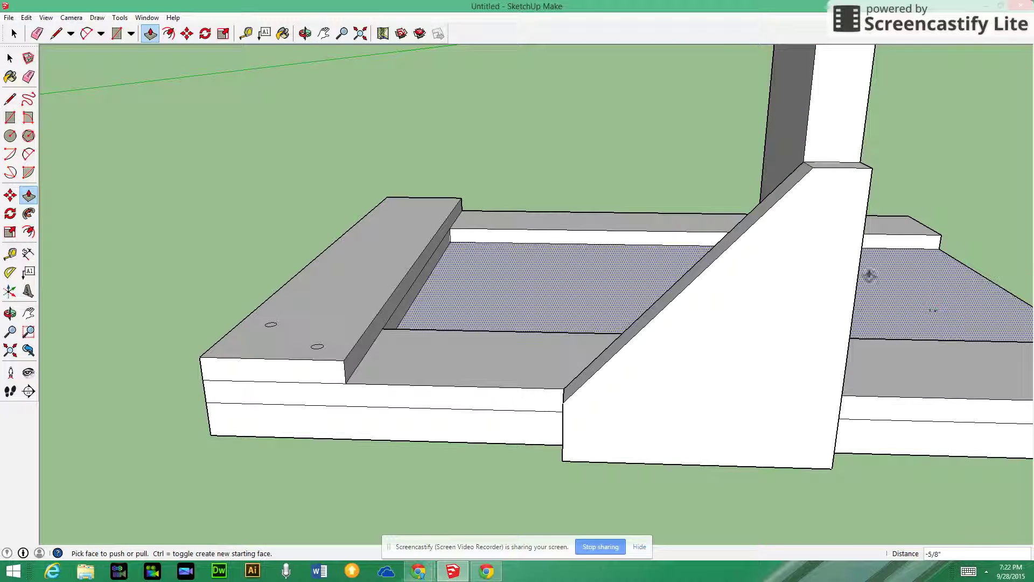
{"action": "middle_click_drag", "start_coordinate": [898, 289], "coordinate": [658, 302]}
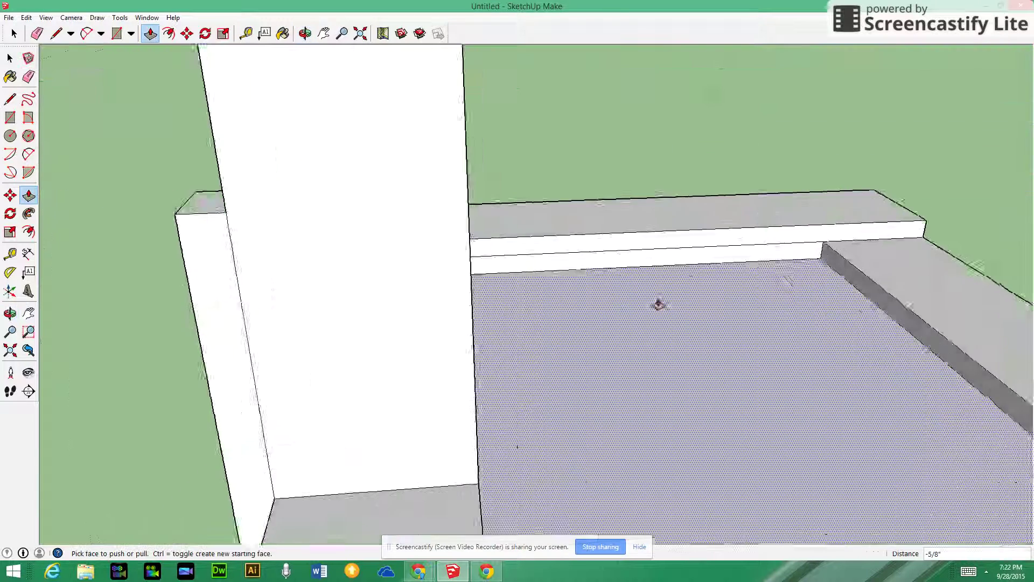
{"action": "scroll", "coordinate": [610, 298], "scroll_direction": "down", "scroll_amount": 6}
{"action": "middle_click_drag", "start_coordinate": [468, 324], "coordinate": [603, 279]}
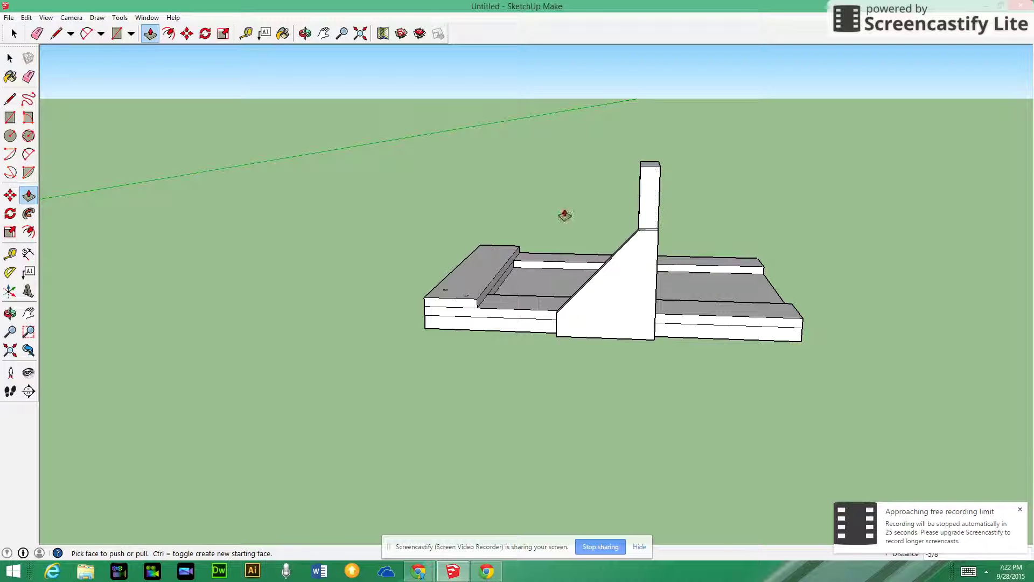
{"action": "middle_click_drag", "start_coordinate": [566, 214], "coordinate": [170, 184]}
{"action": "middle_click_drag", "start_coordinate": [651, 261], "coordinate": [591, 210]}
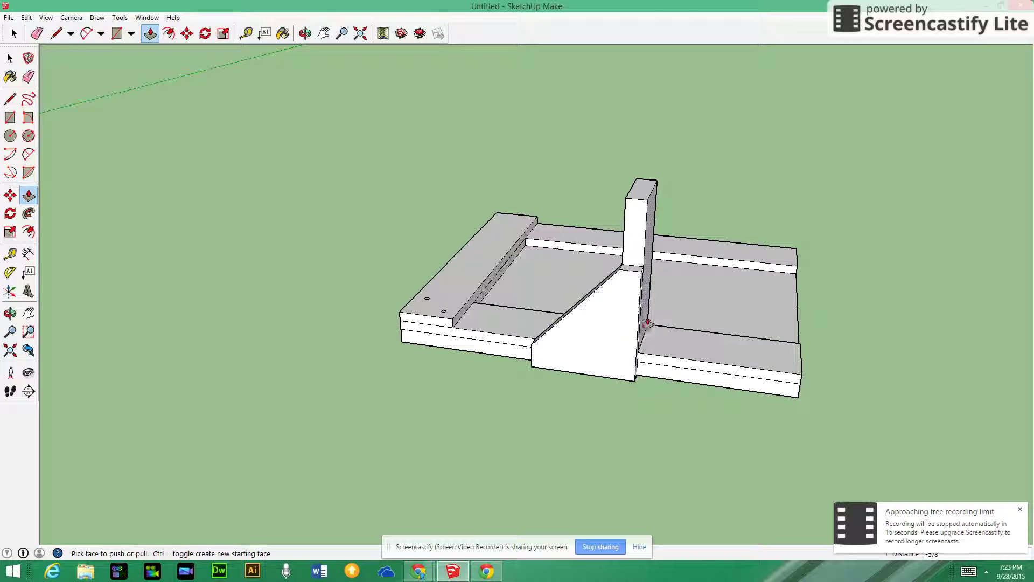
{"action": "middle_click_drag", "start_coordinate": [715, 293], "coordinate": [314, 333]}
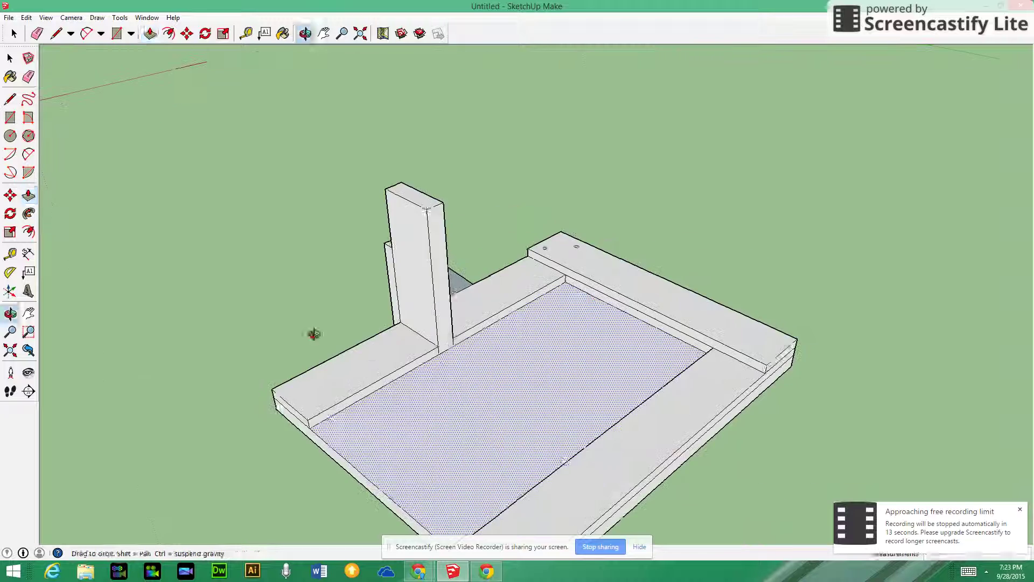
{"action": "scroll", "coordinate": [451, 358], "scroll_direction": "up", "scroll_amount": 6}
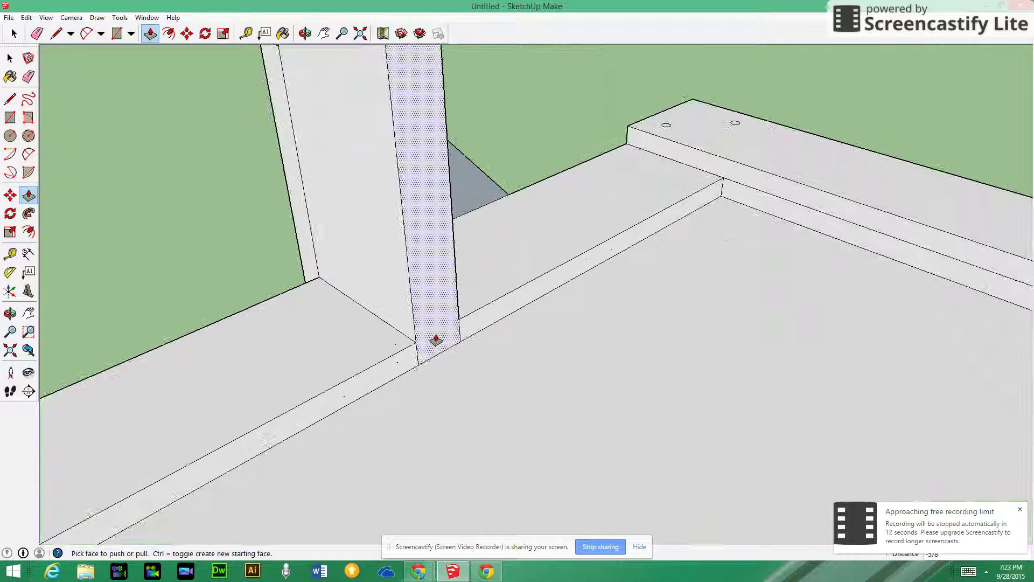
{"action": "scroll", "coordinate": [436, 342], "scroll_direction": "down", "scroll_amount": 8}
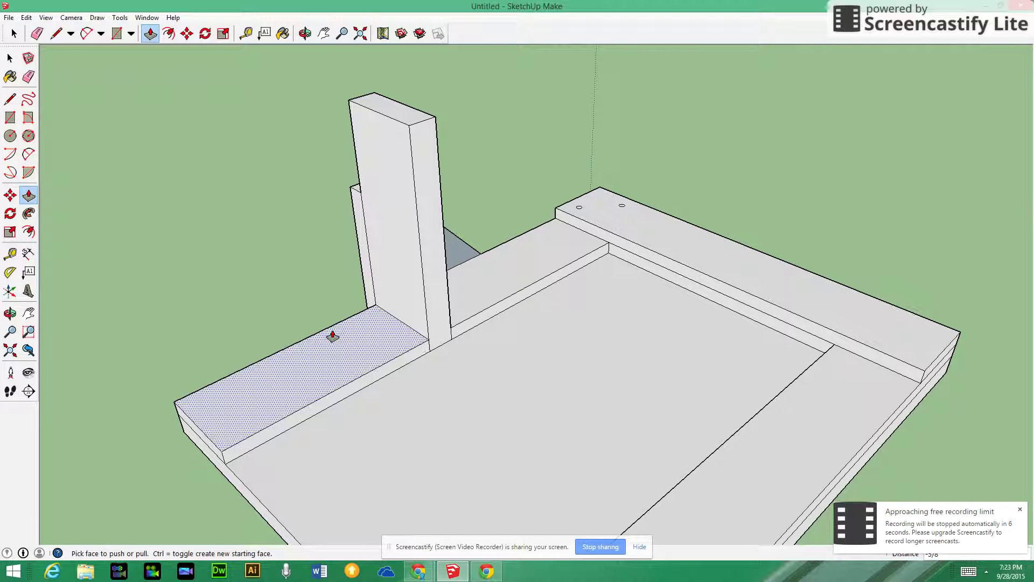
Start dimensioning the upright post with the Dimension tool.
{"action": "mouse_move", "coordinate": [277, 290]}
{"action": "middle_mouse_down"}
{"action": "mouse_move", "coordinate": [316, 303]}
{"action": "mouse_move", "coordinate": [822, 314]}
{"action": "middle_mouse_up"}
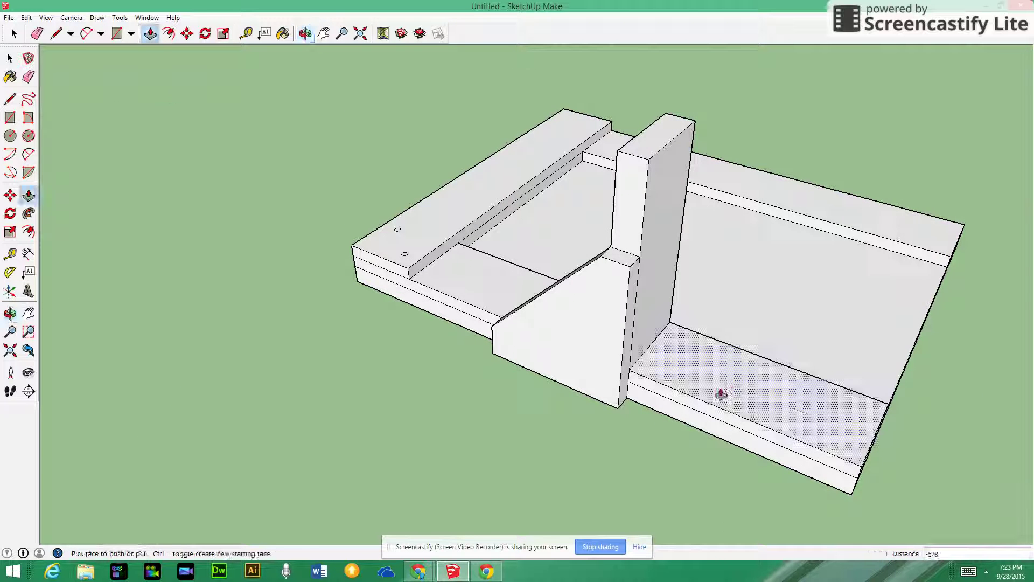
{"action": "middle_click_drag", "start_coordinate": [721, 395], "coordinate": [660, 305]}
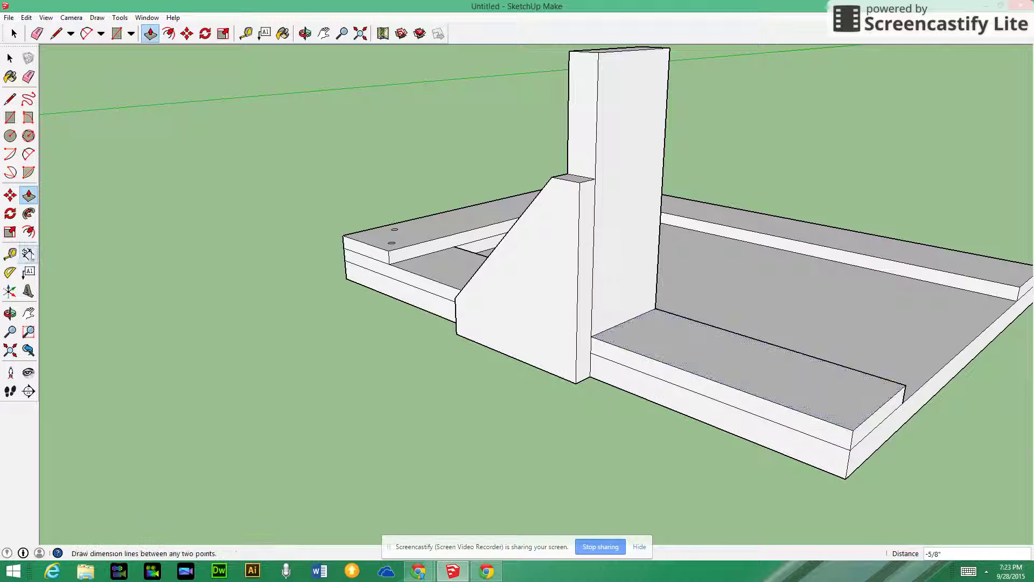
{"action": "left_click", "coordinate": [28, 254]}
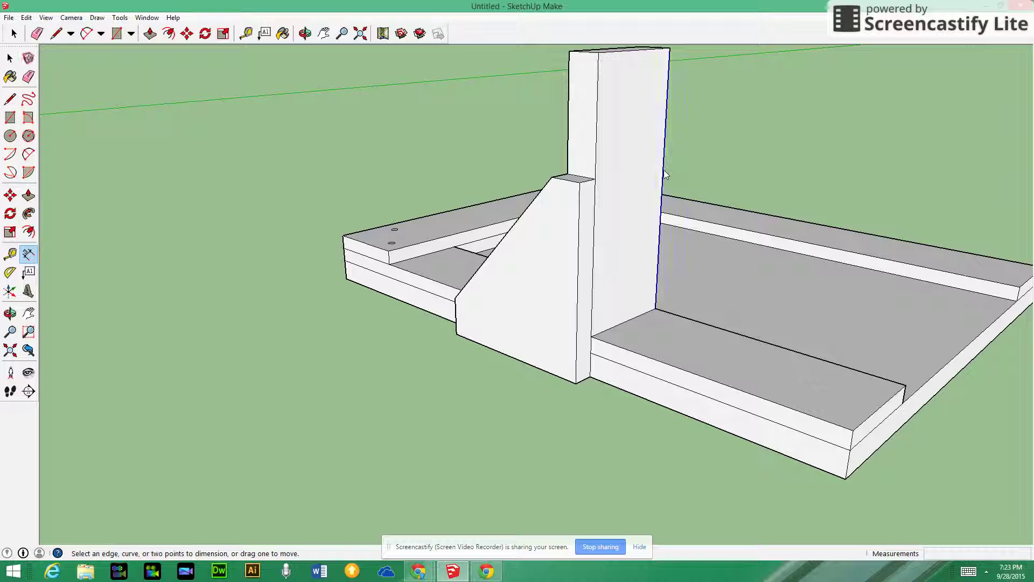